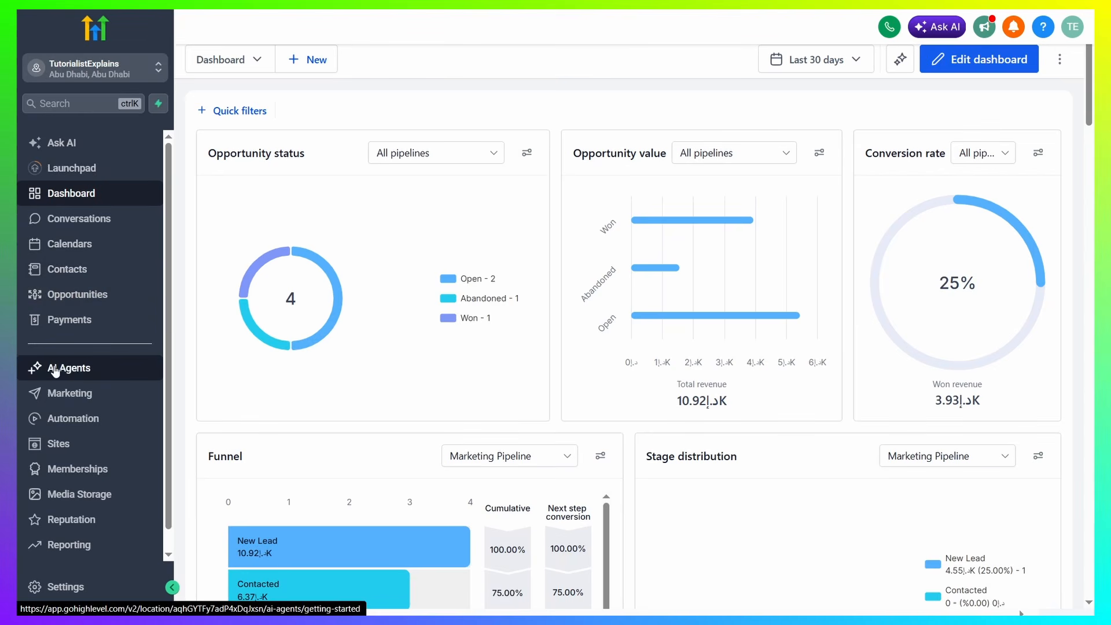
Open the Websites section under Sites
scroll(74, 389, "down", 1)
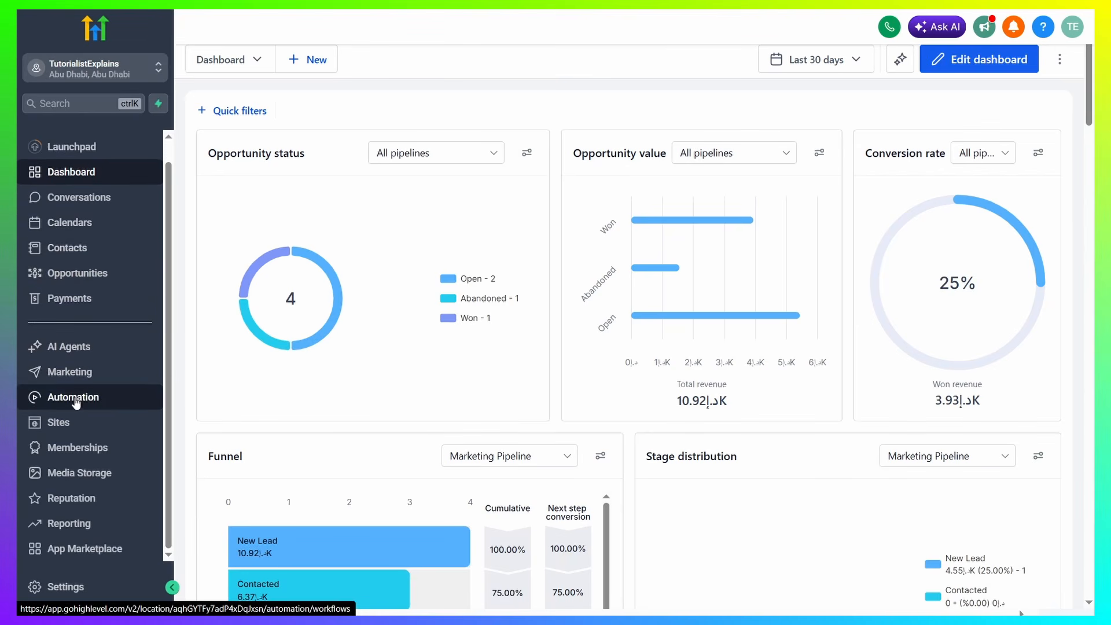
left_click(82, 428)
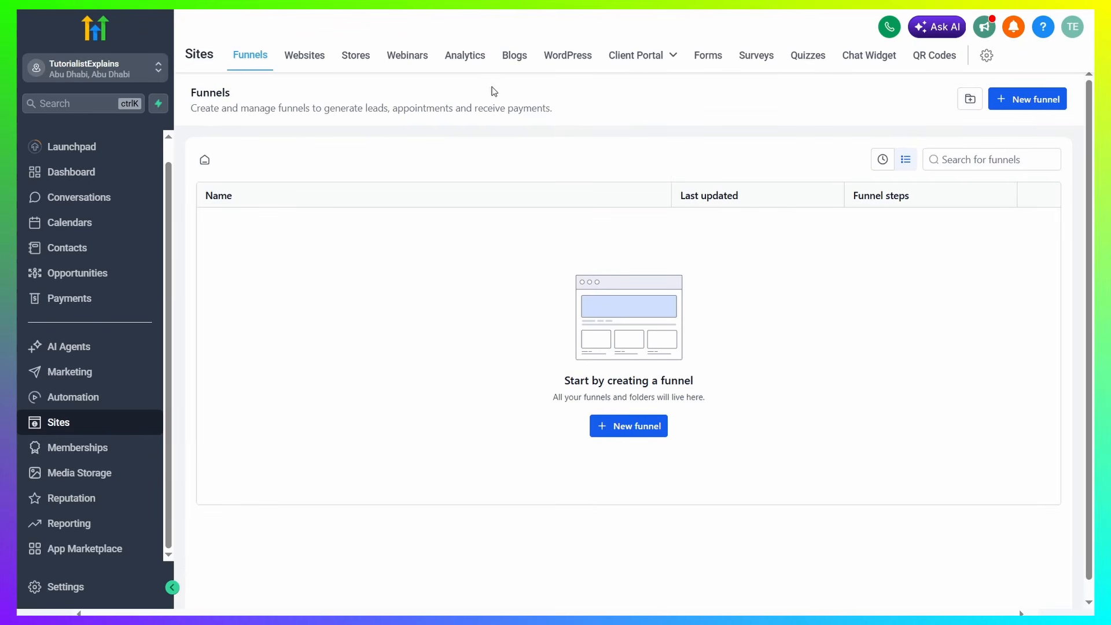
left_click(298, 58)
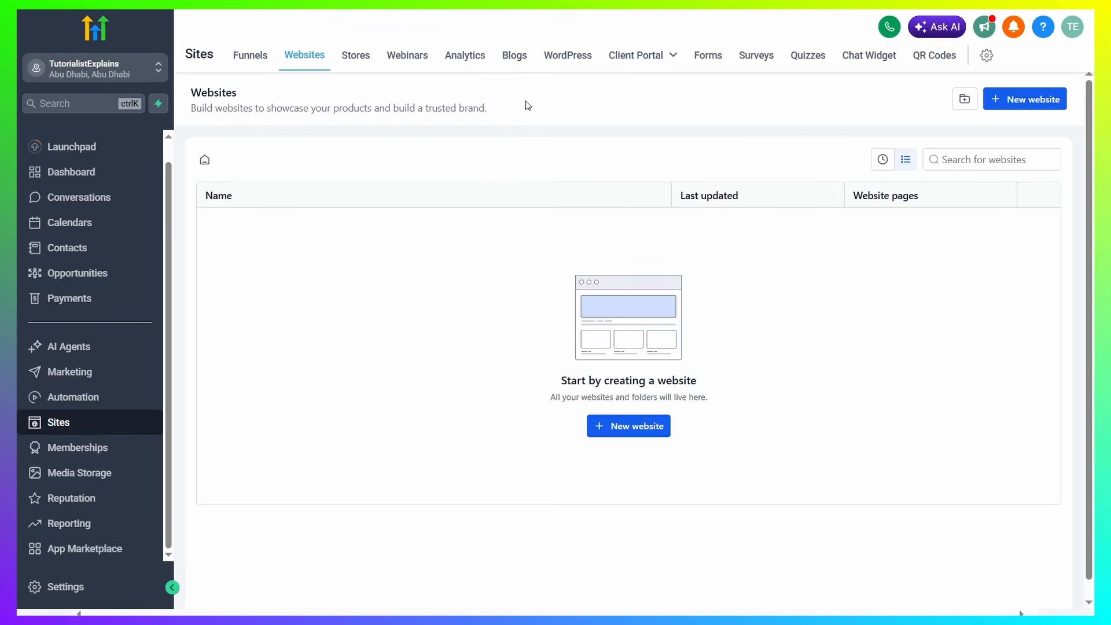
Start a new website from templates and open the template library
left_click(616, 433)
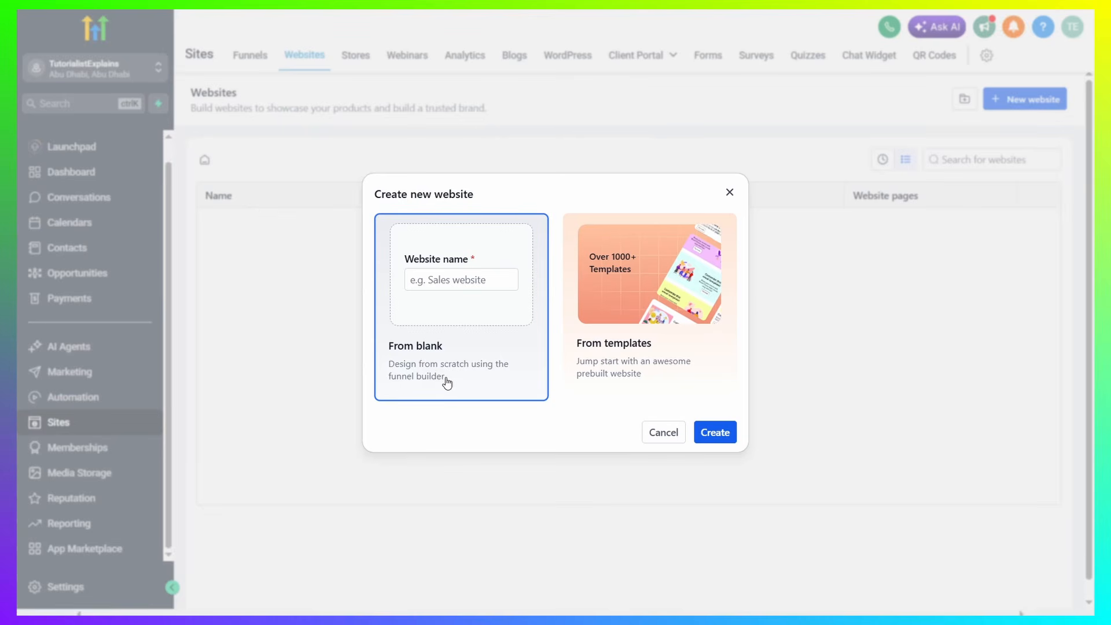
left_click(629, 354)
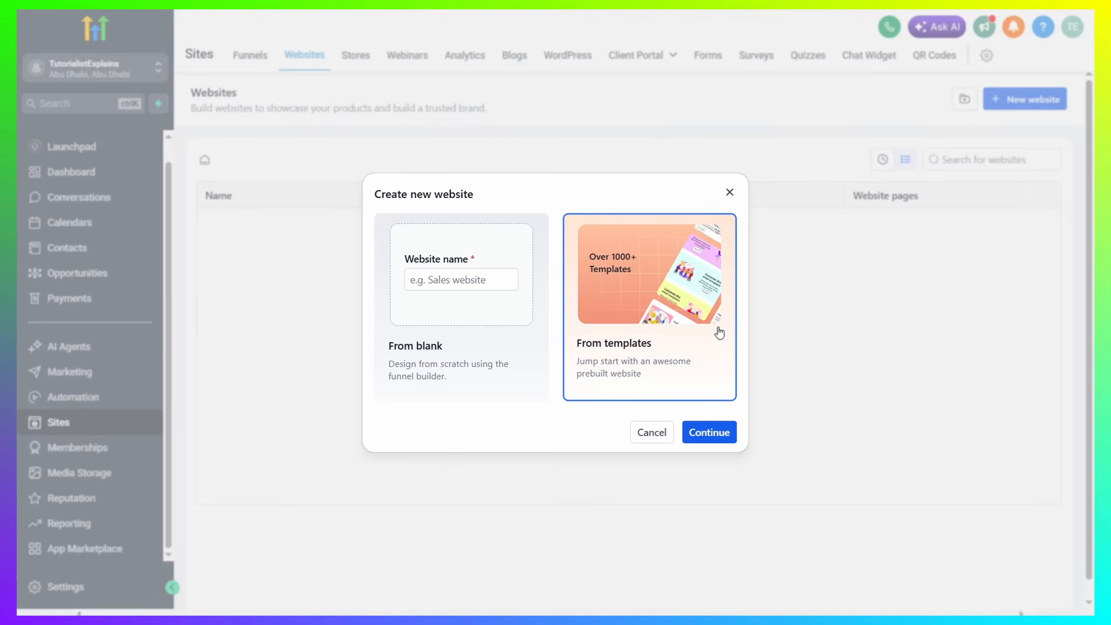
left_click(716, 441)
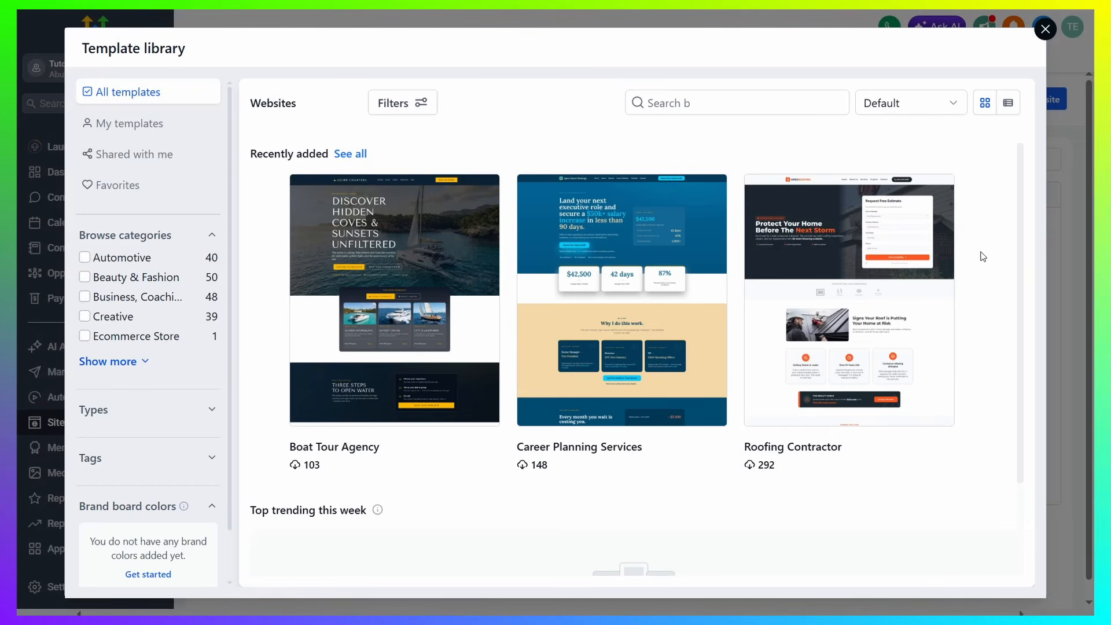
Expand the template categories and choose the Roofing Contractor template for the new website
mouse_move(914, 318)
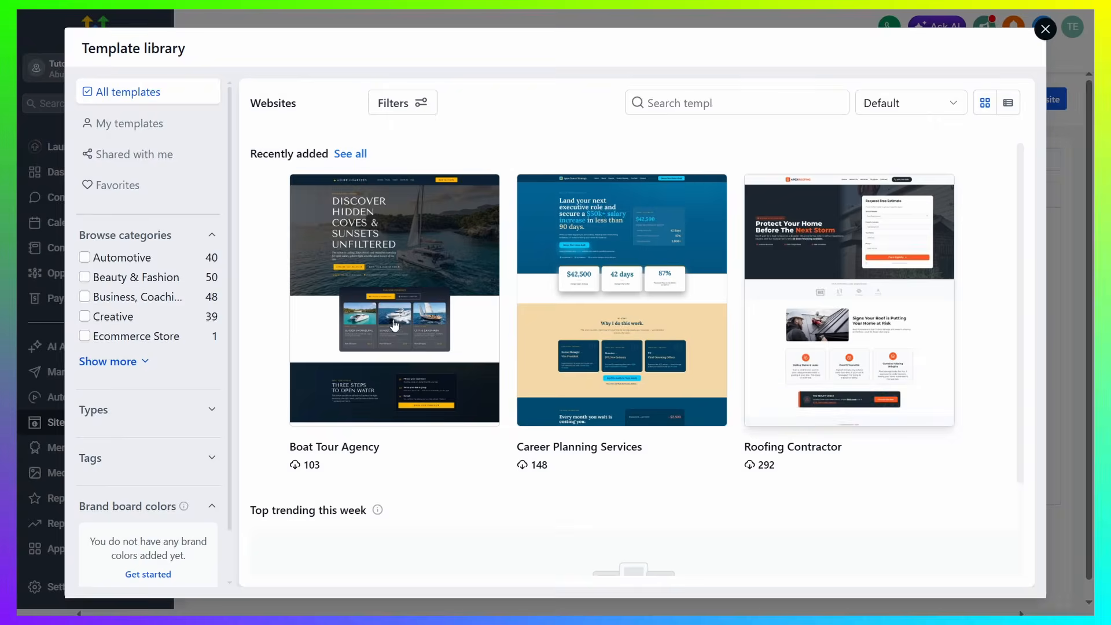
left_click(103, 364)
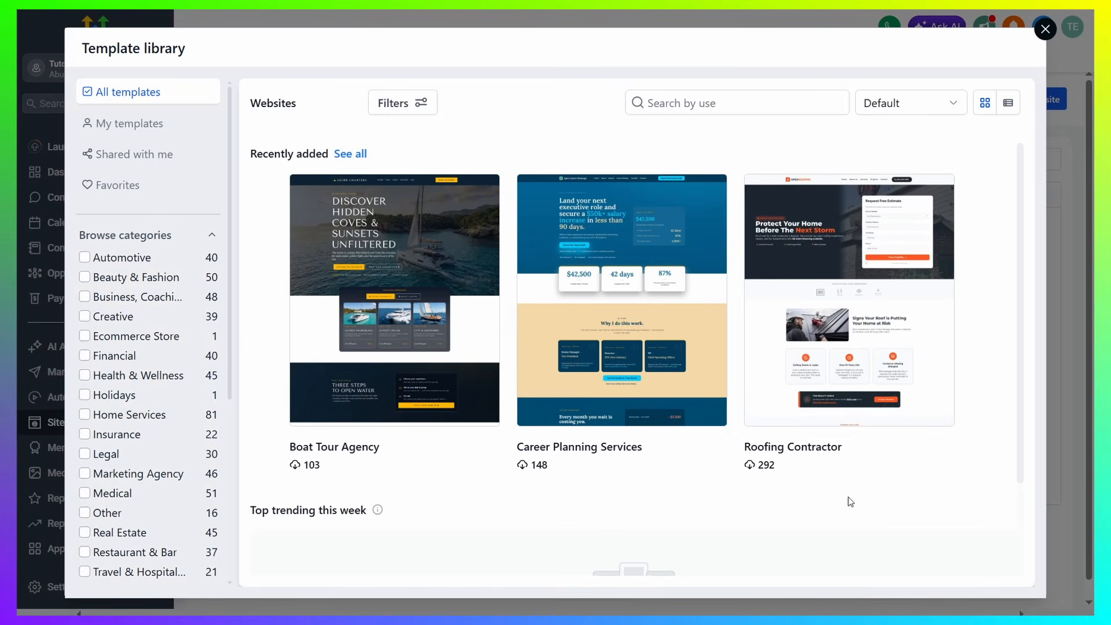
mouse_move(868, 417)
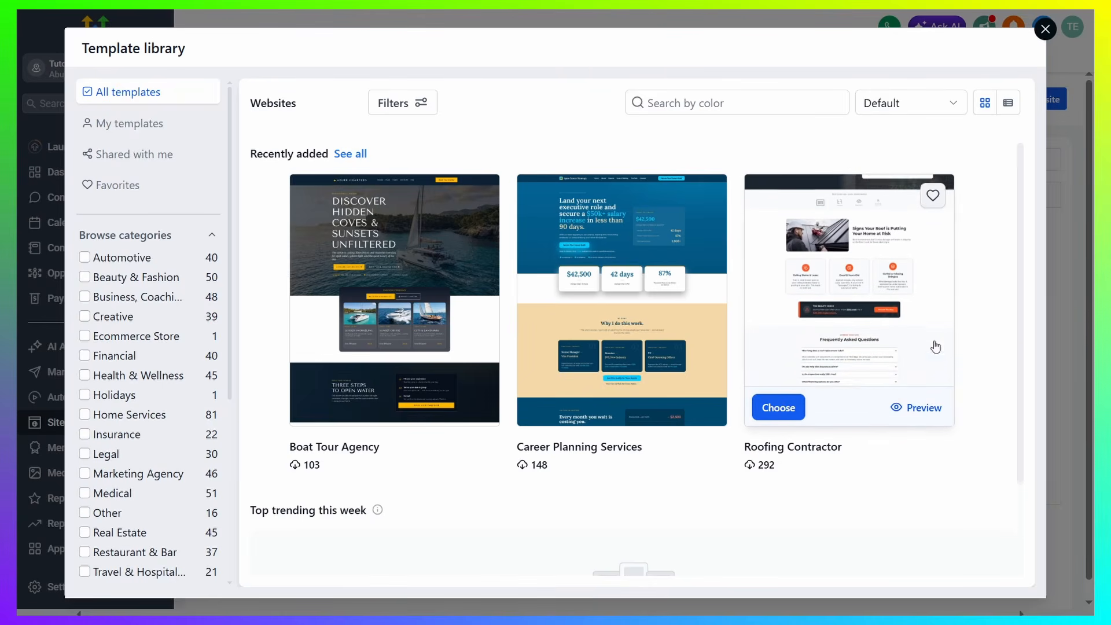
left_click(778, 408)
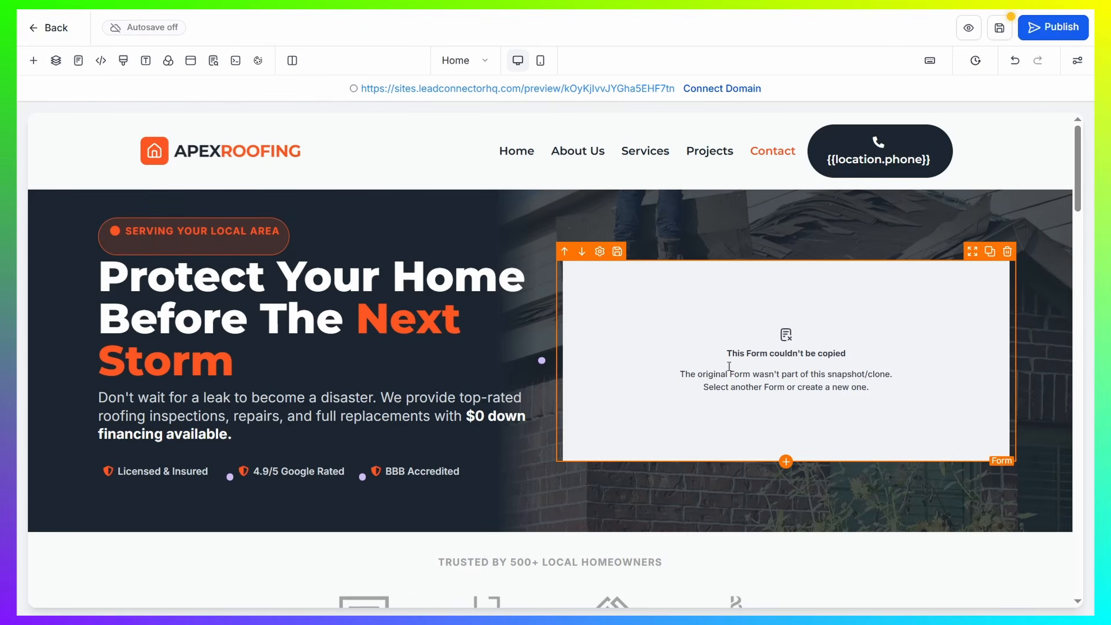
View the website's page list and the options available for the About Us page, and close the list
left_click(495, 62)
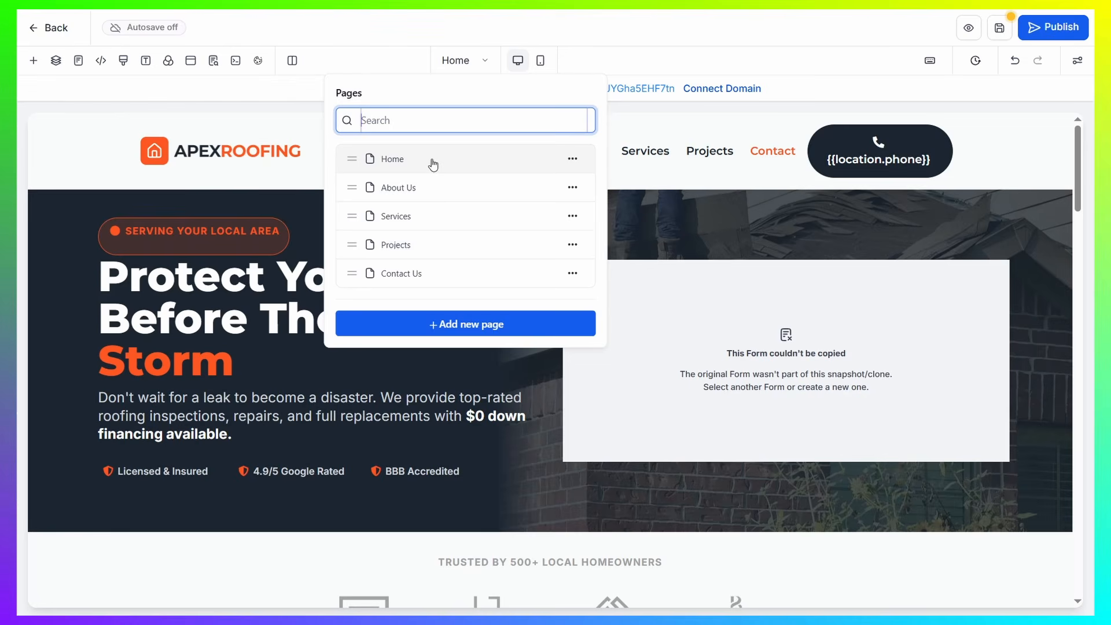
left_click(573, 190)
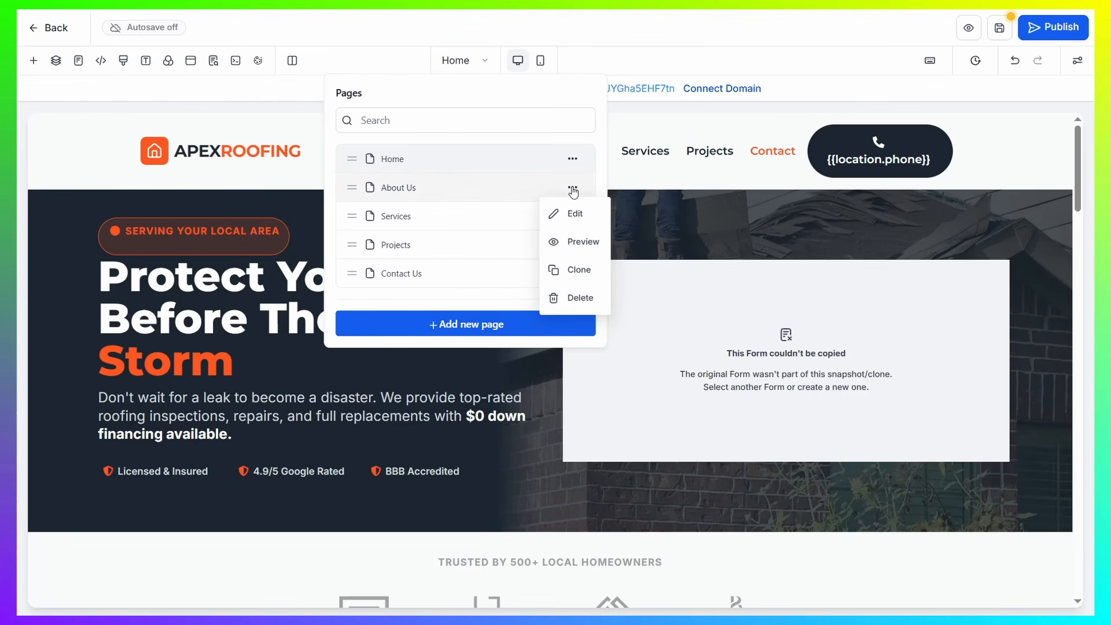
left_click(831, 73)
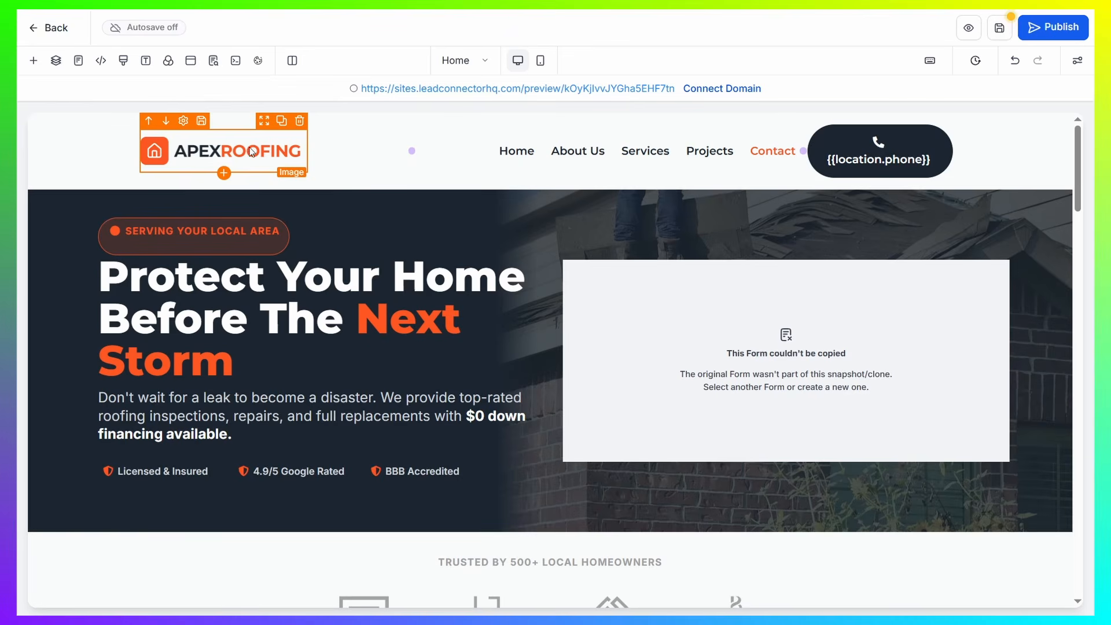
Try moving the header logo into its own row below the navigation, and undo the move
left_click_drag(238, 156, 577, 217)
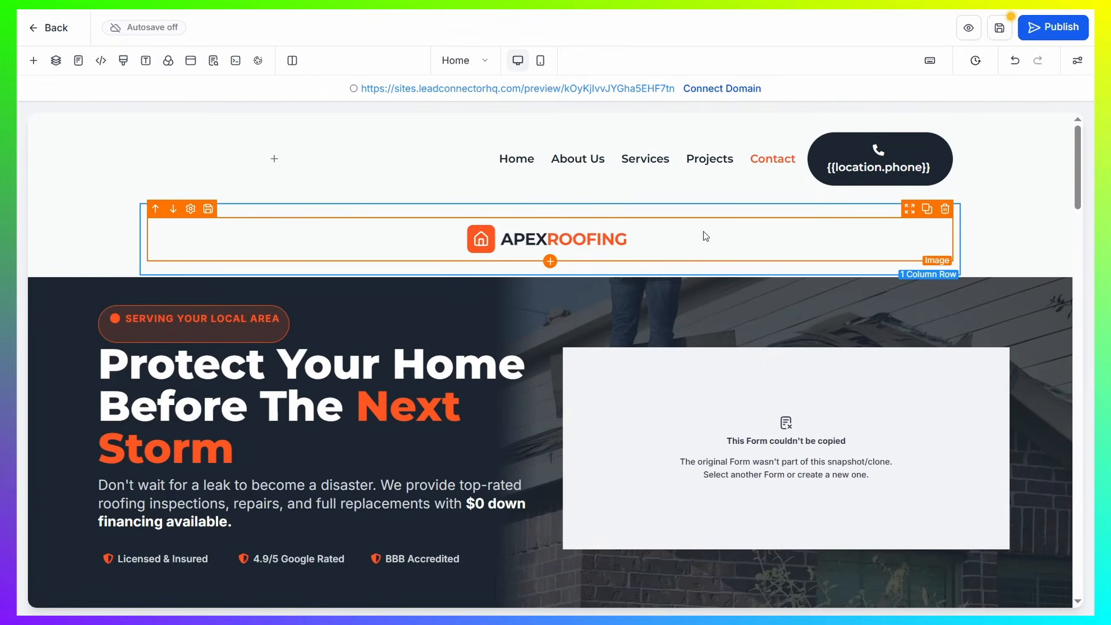
left_click(1015, 60)
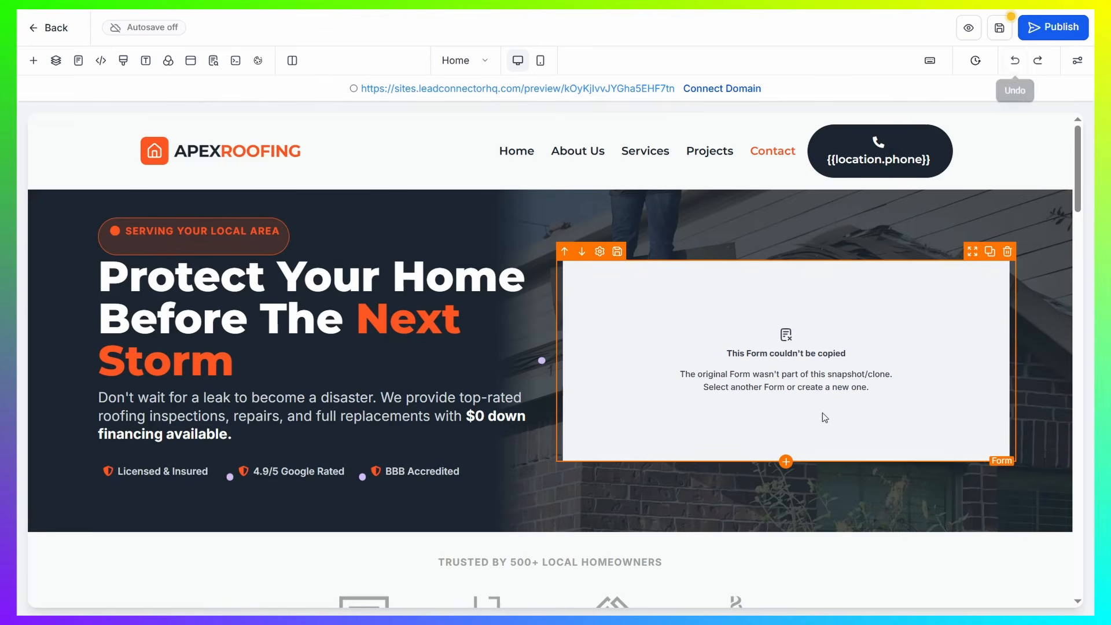
Replace the header logo image with Tutorial.png from the media storage
left_click(249, 157)
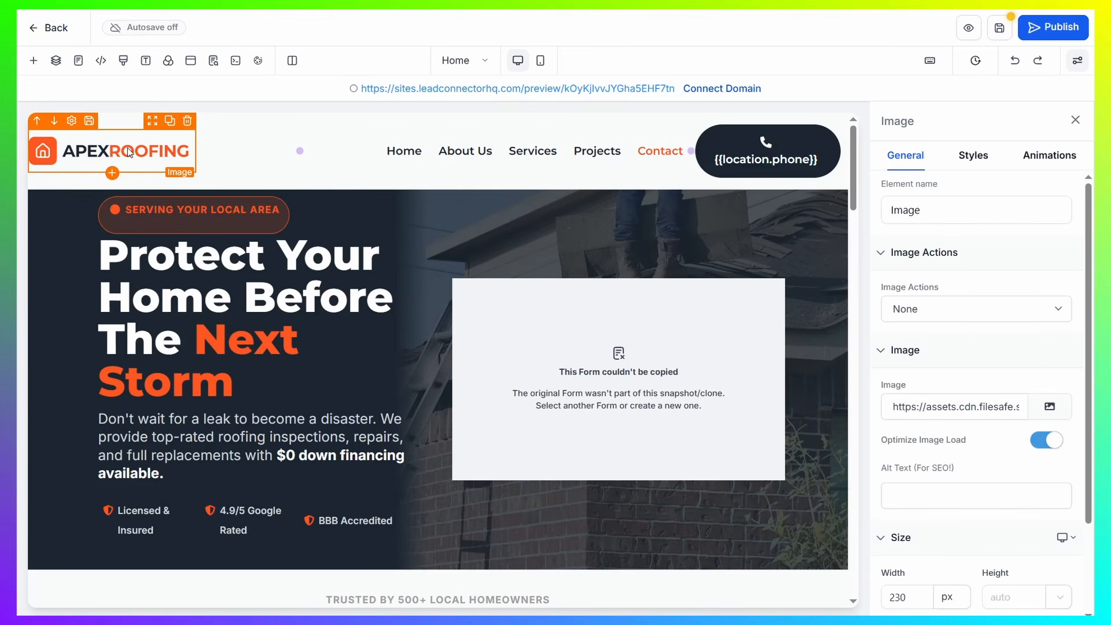
left_click(1027, 203)
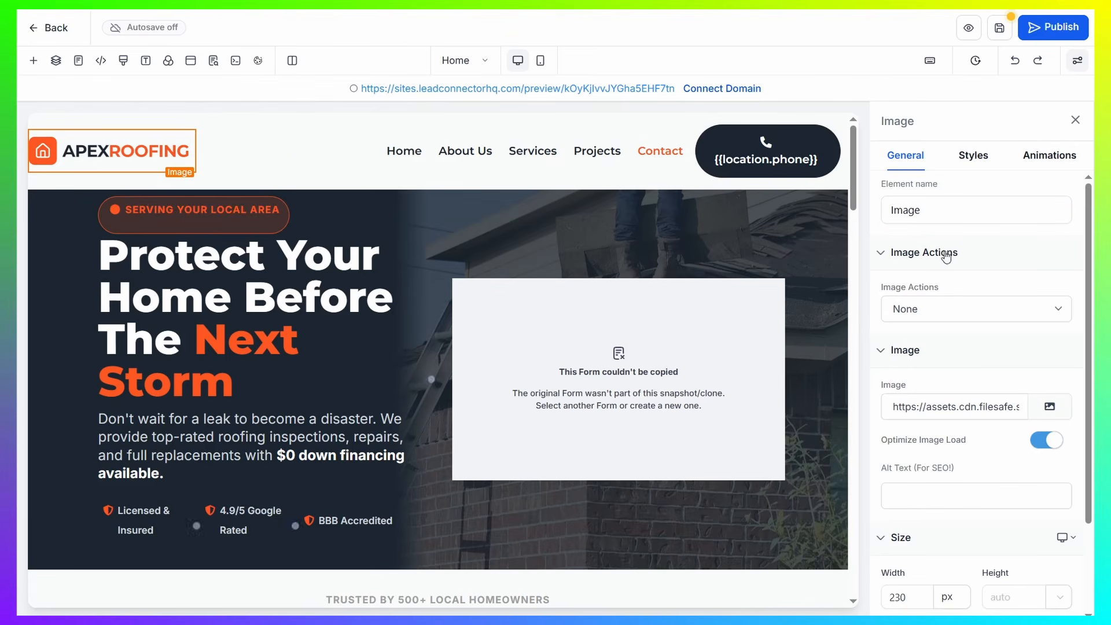
left_click(939, 207)
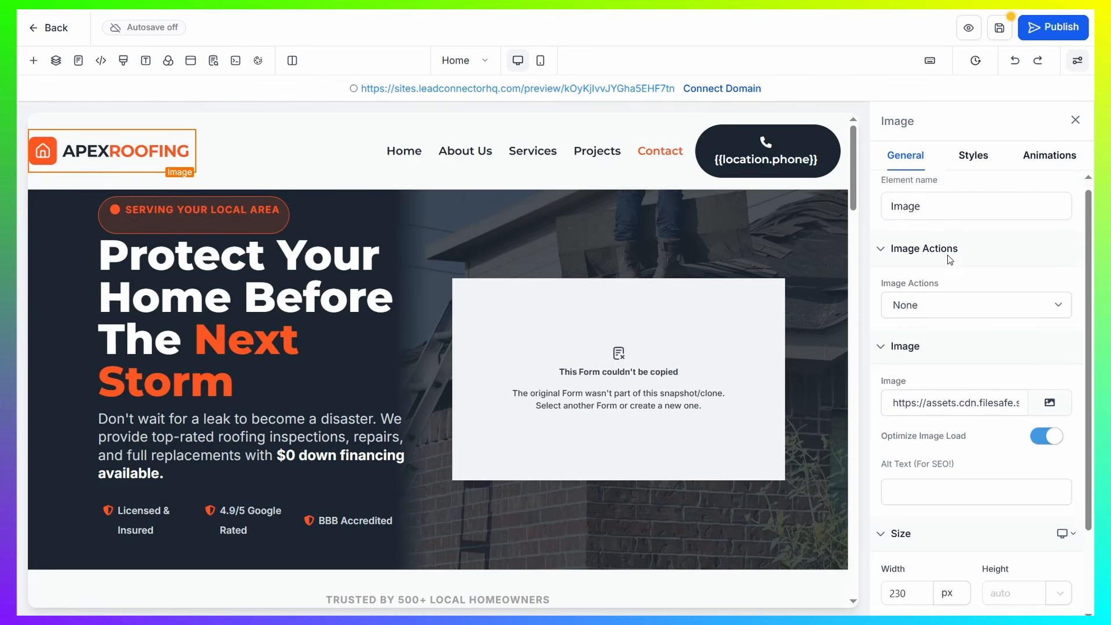
scroll(937, 231, "down", 1)
left_click(914, 183)
left_click(914, 203)
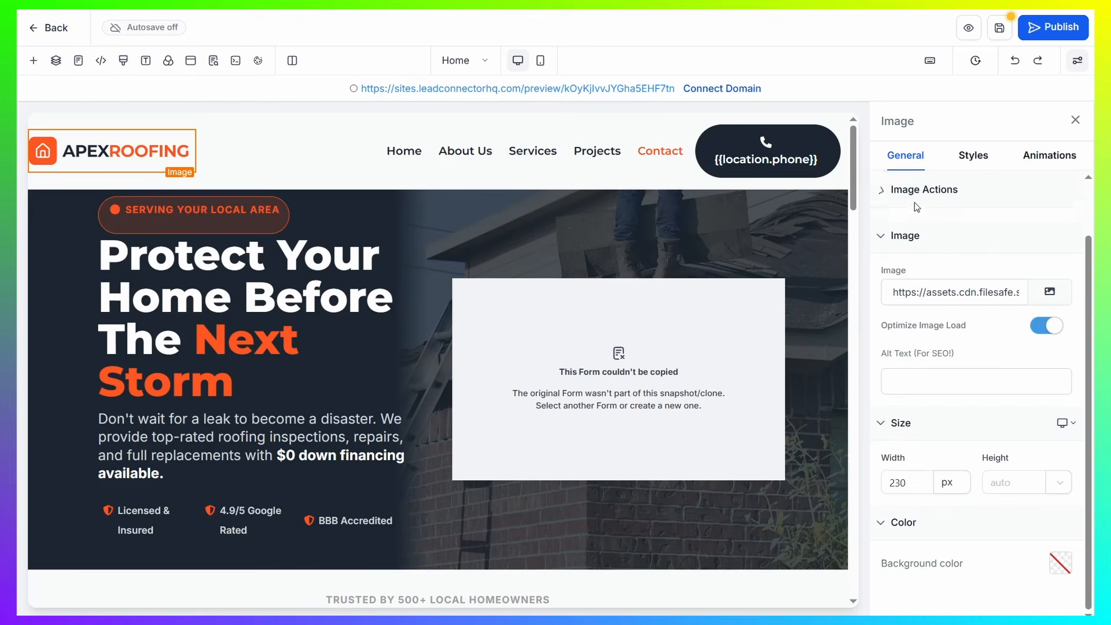
scroll(945, 258, "down", 1)
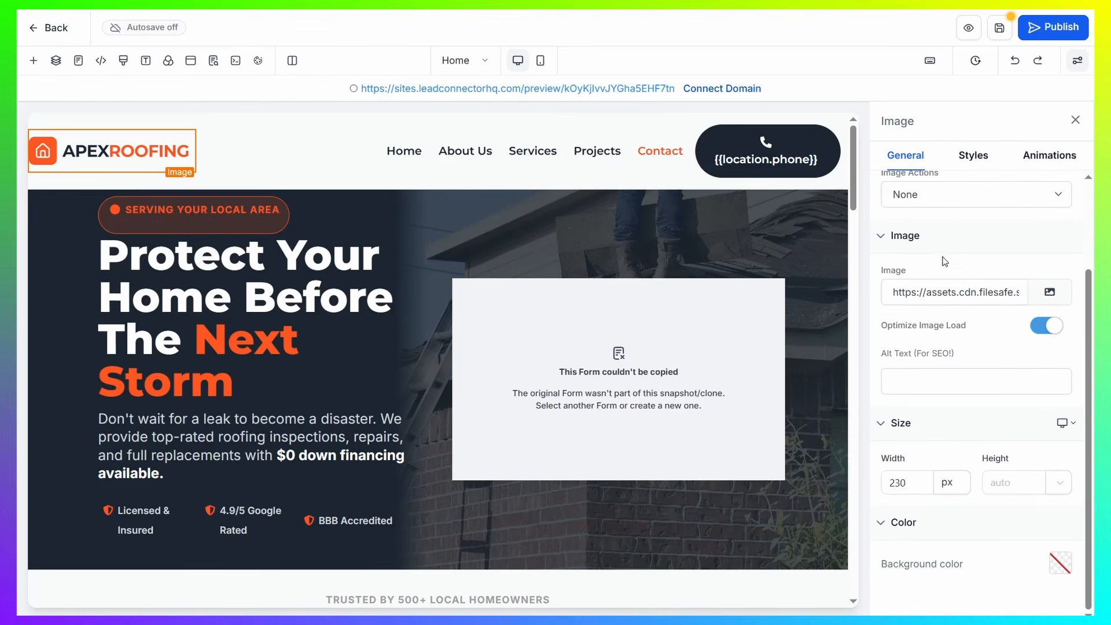
left_click(1050, 292)
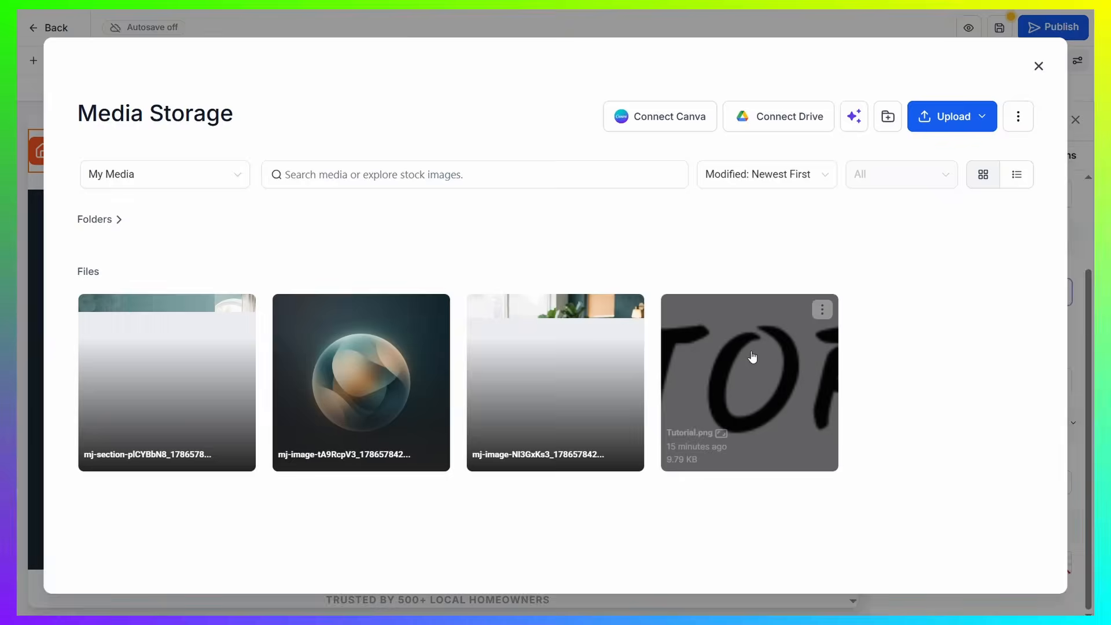
left_click(752, 357)
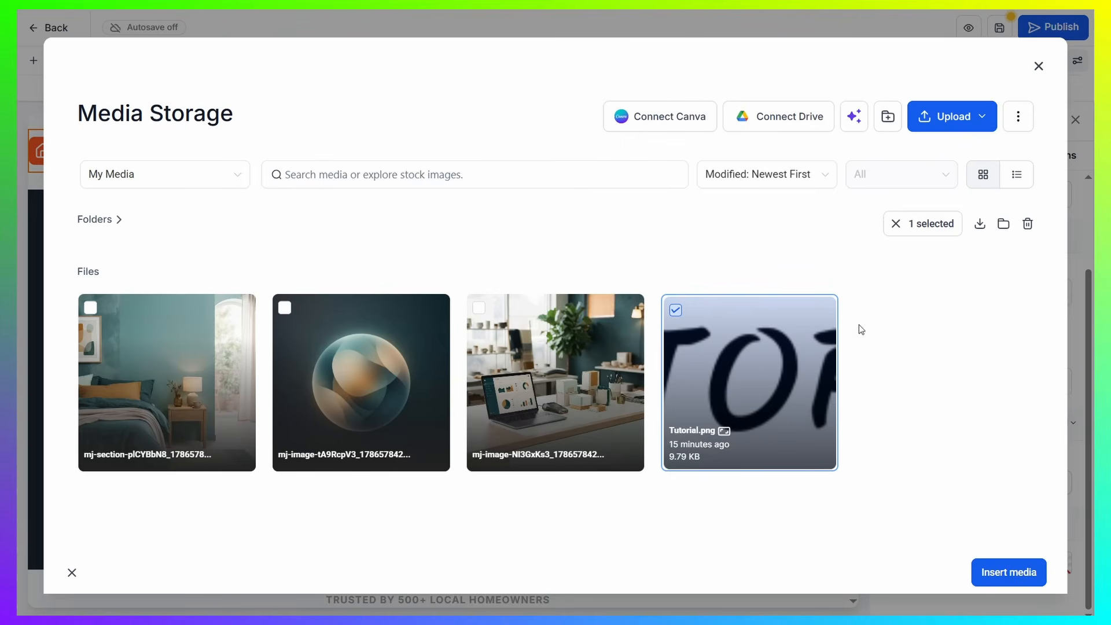
left_click(1019, 572)
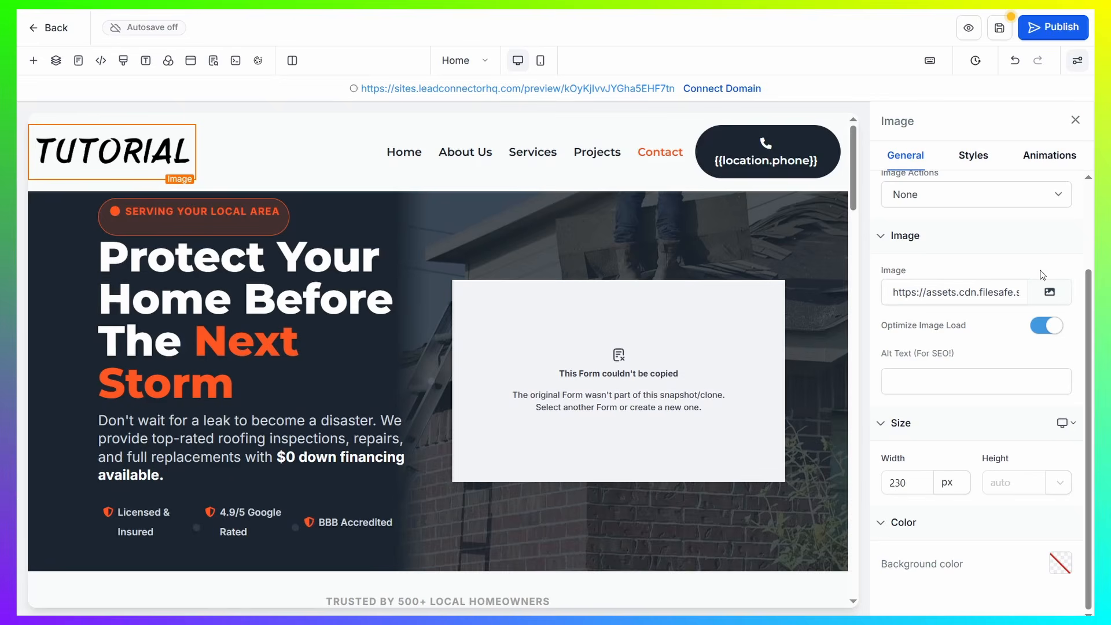
Look at the upload option in the media storage for the logo, and close the image settings
left_click(1050, 292)
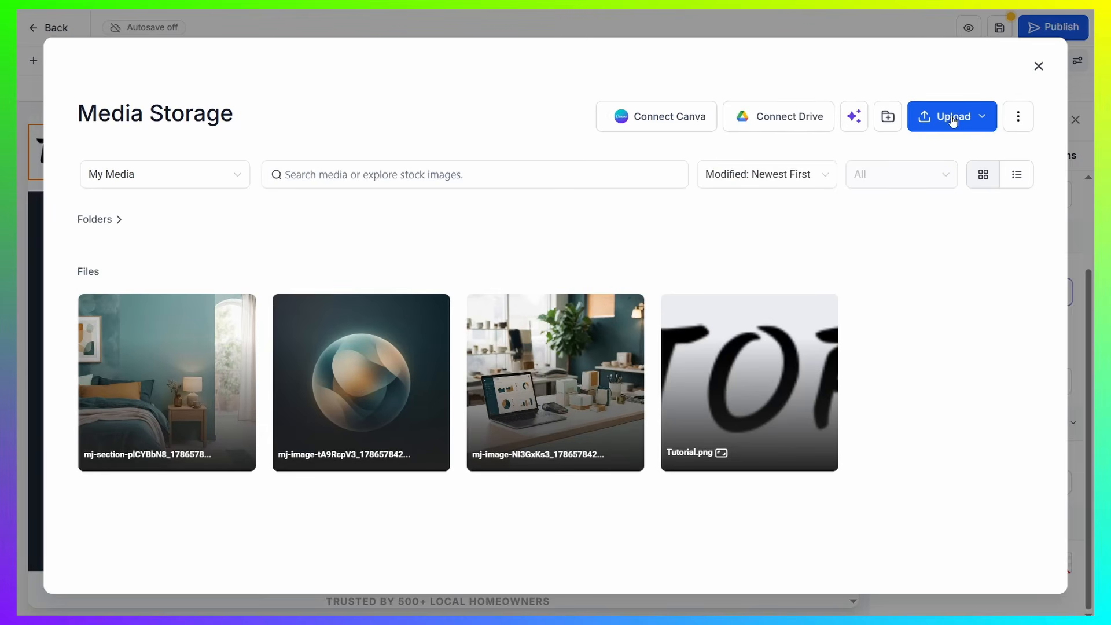
left_click(1038, 67)
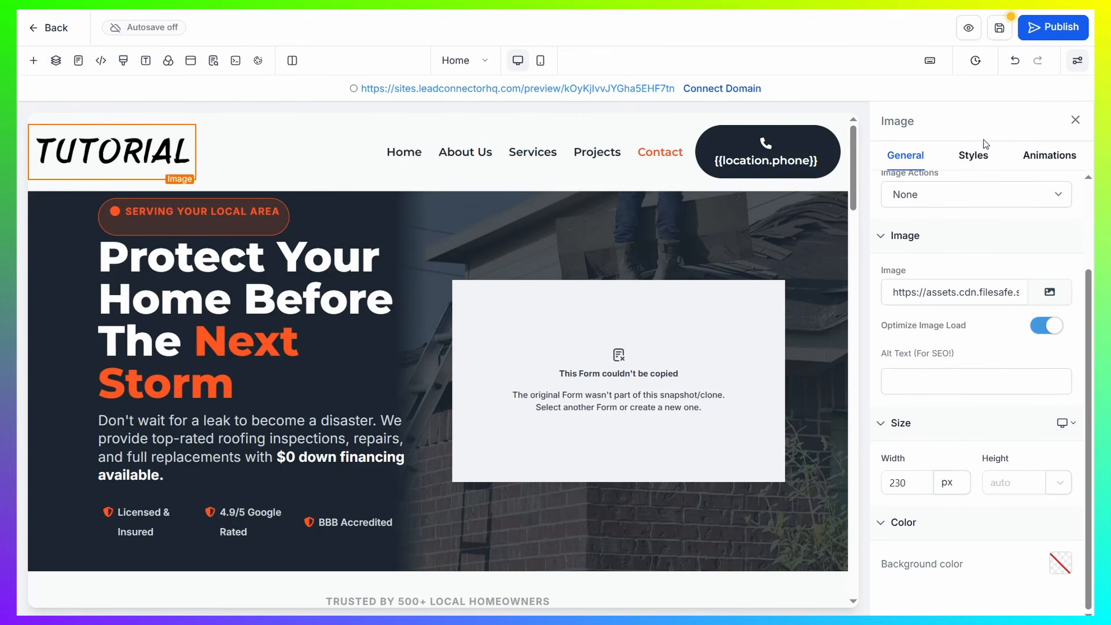
left_click(1075, 120)
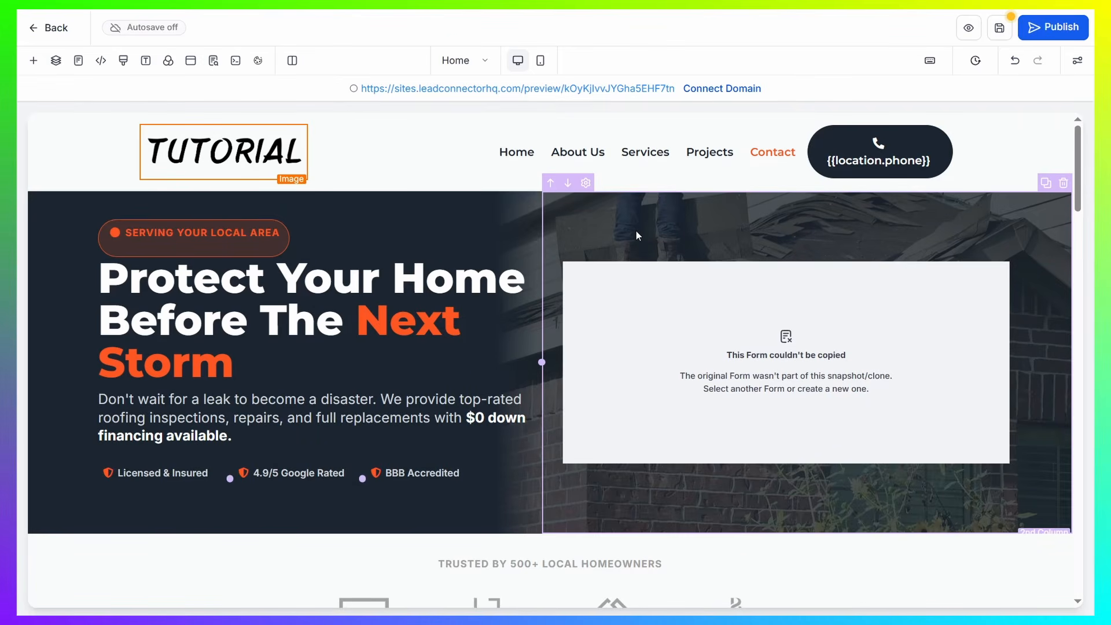
Replace the hero headline's text with "type text"
left_click(639, 430)
left_click(480, 282)
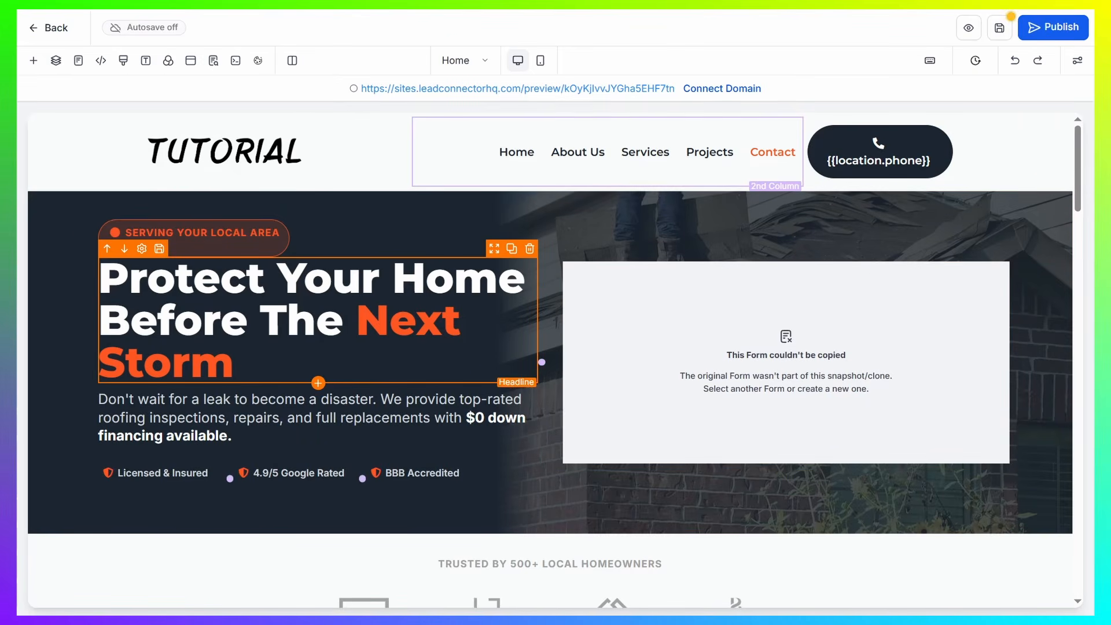
left_click(326, 362)
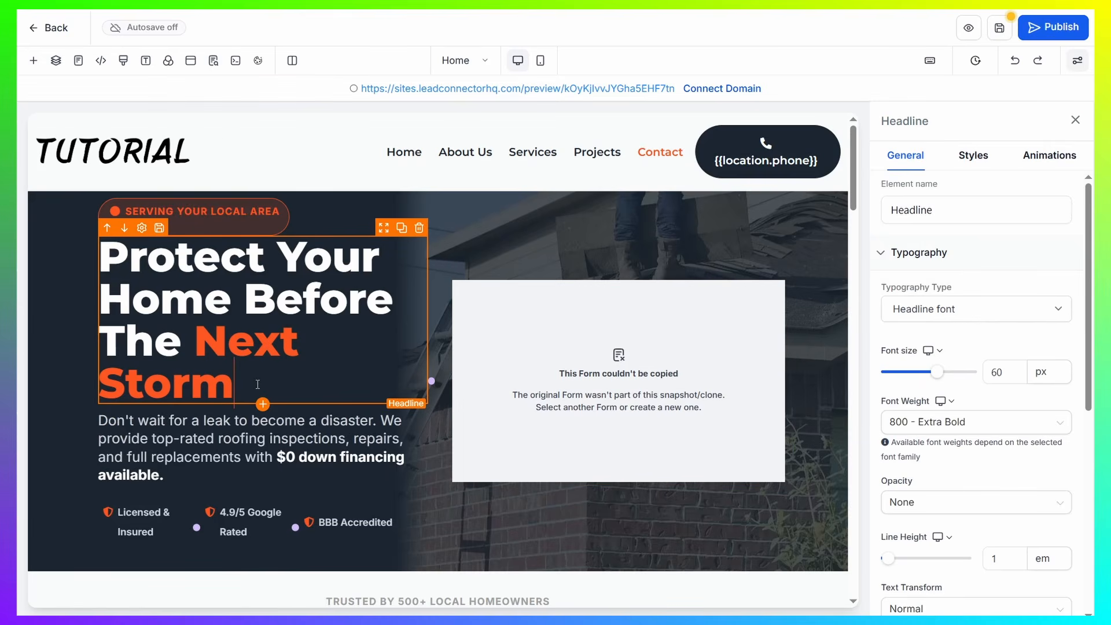
key("ctrl+a")
type("tv")
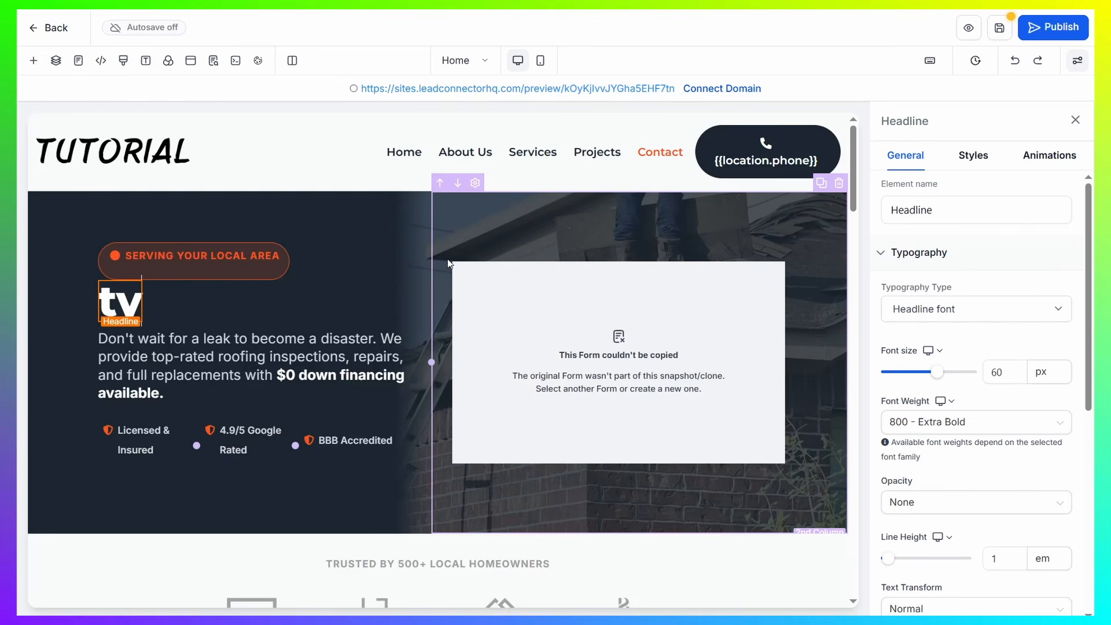
type("pe te")
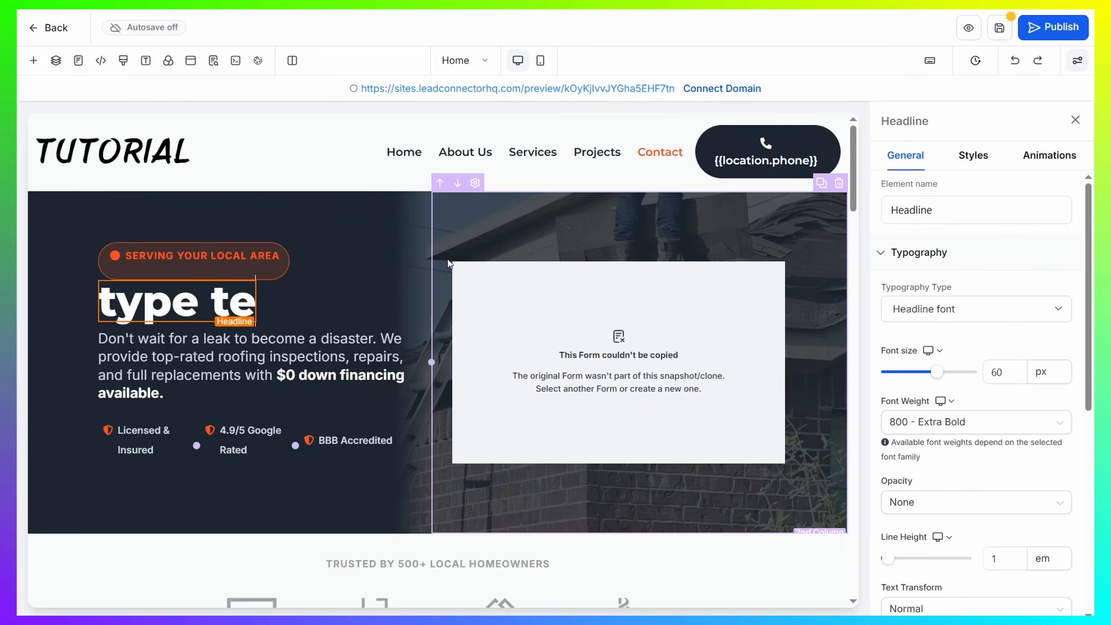
type("xt")
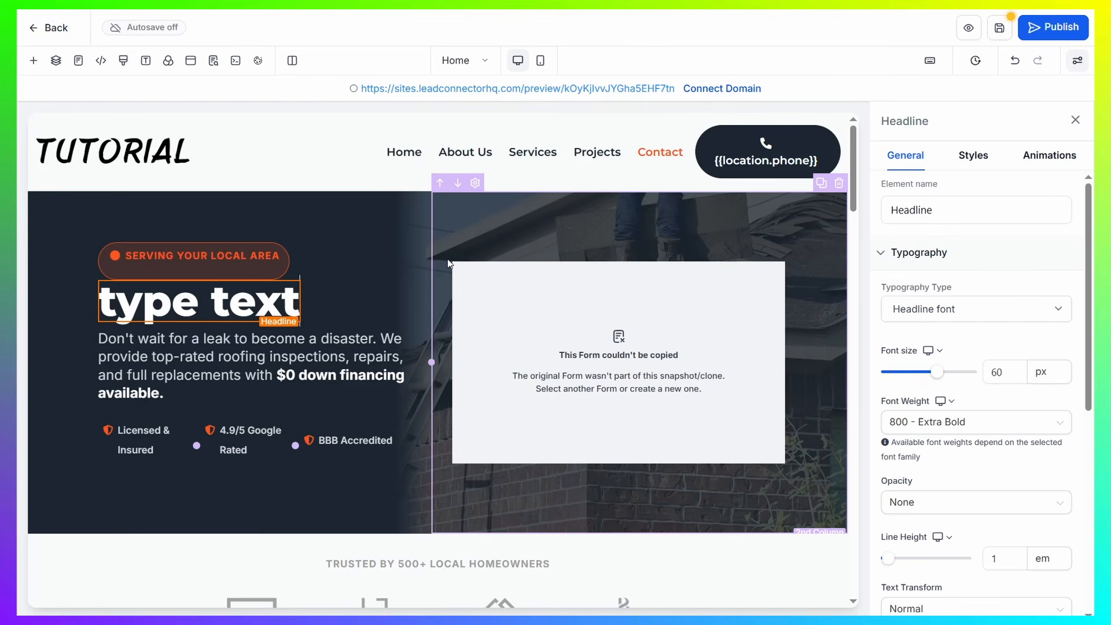
Try the Custom Font typography type on the hero headline and return it to Headline font
left_click(1035, 312)
left_click(980, 363)
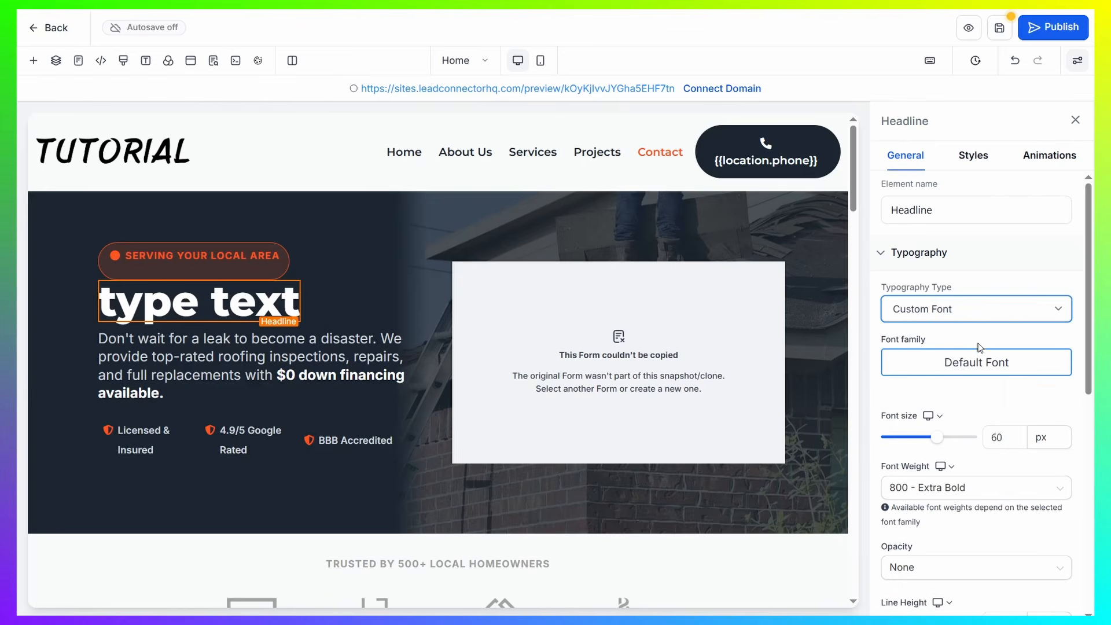
left_click(984, 323)
left_click(896, 328)
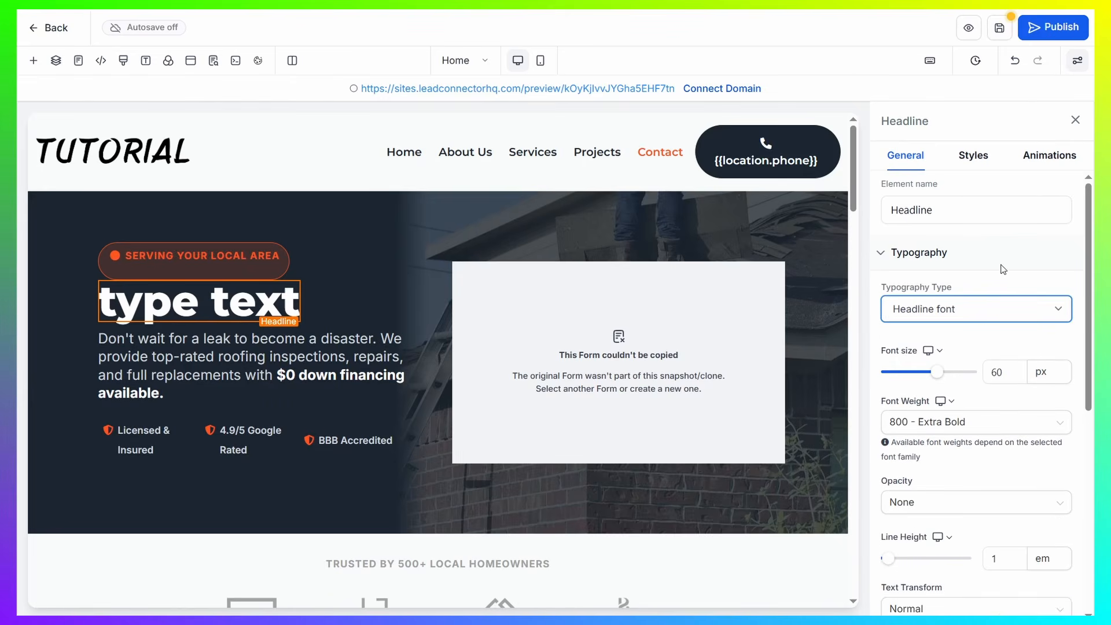
Try the blue Secondary text color #188bf6 on the hero headline and set it back to White #ffffff
scroll(1035, 321, "down", 7)
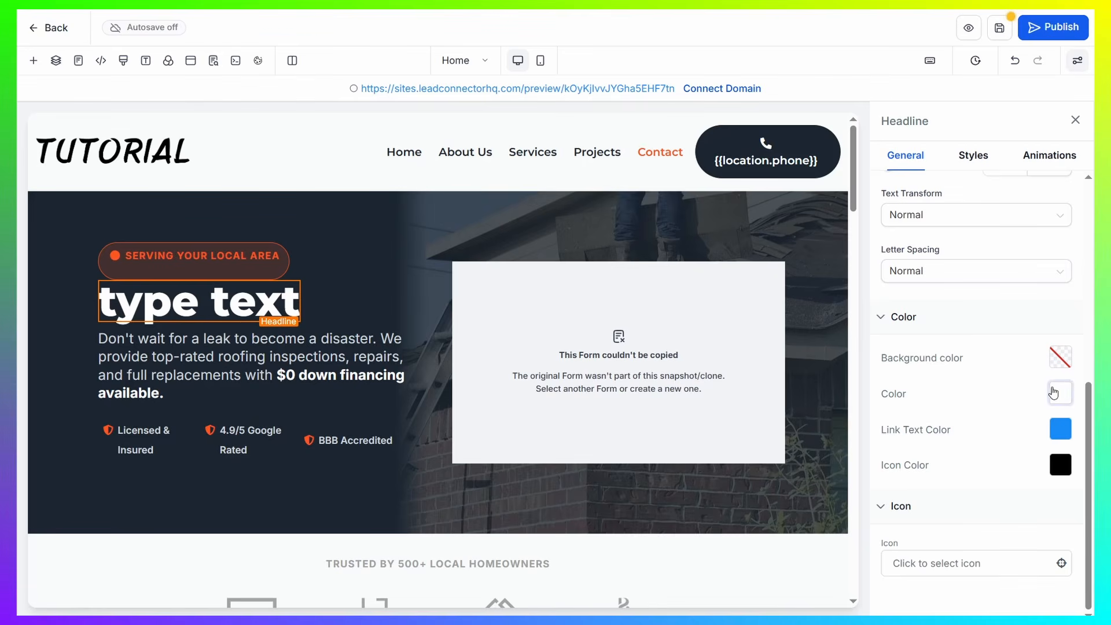
left_click(1060, 393)
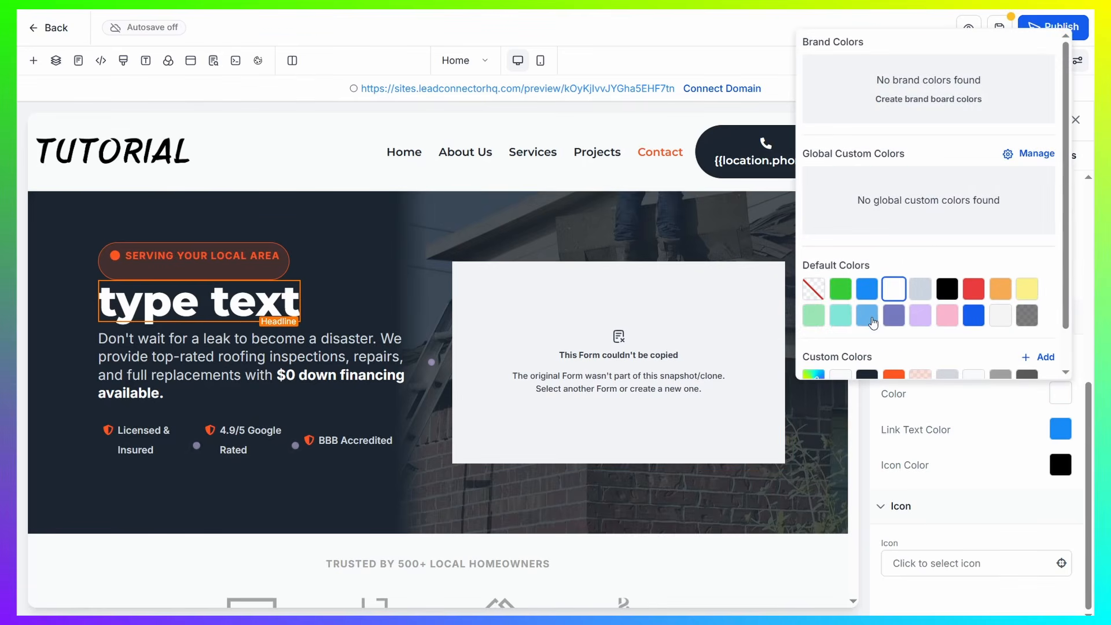
key("Escape")
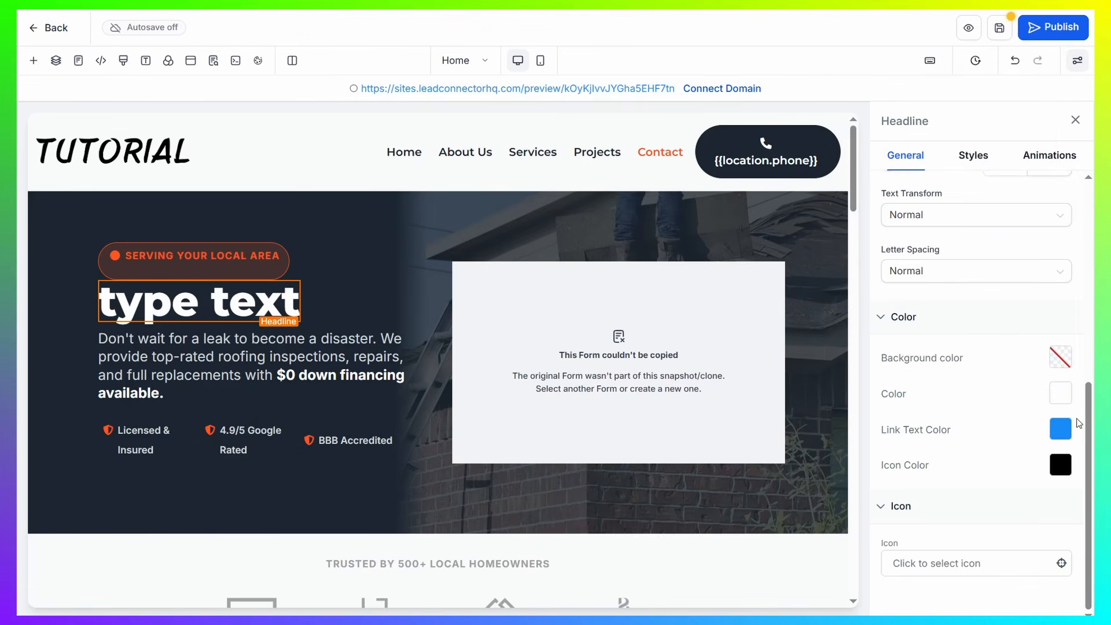
left_click(1059, 393)
left_click(874, 284)
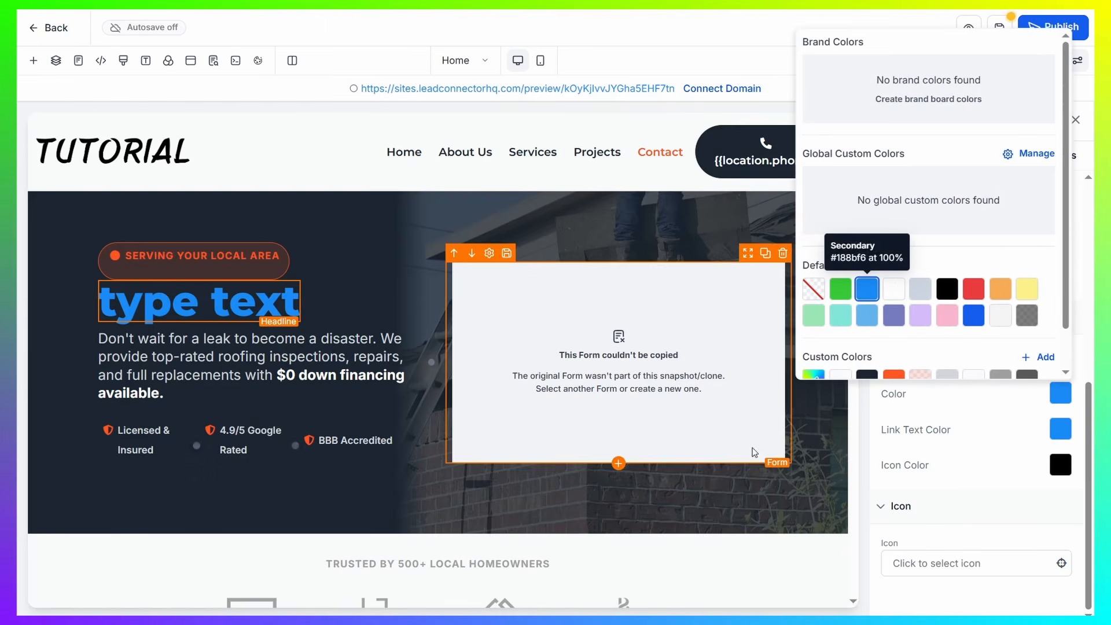
left_click(892, 291)
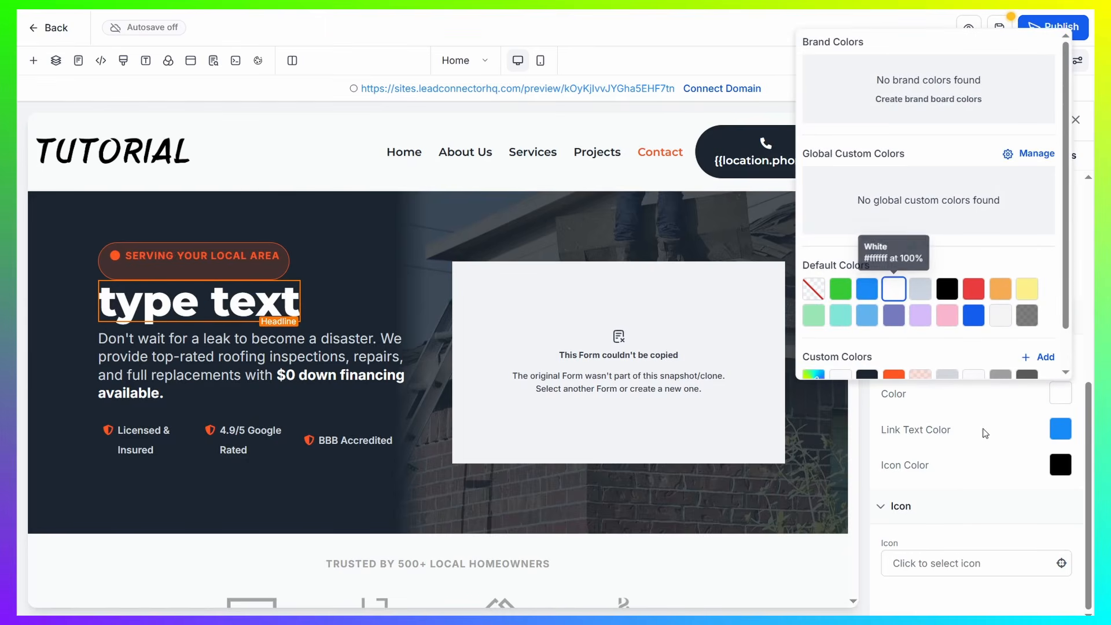
key("Escape")
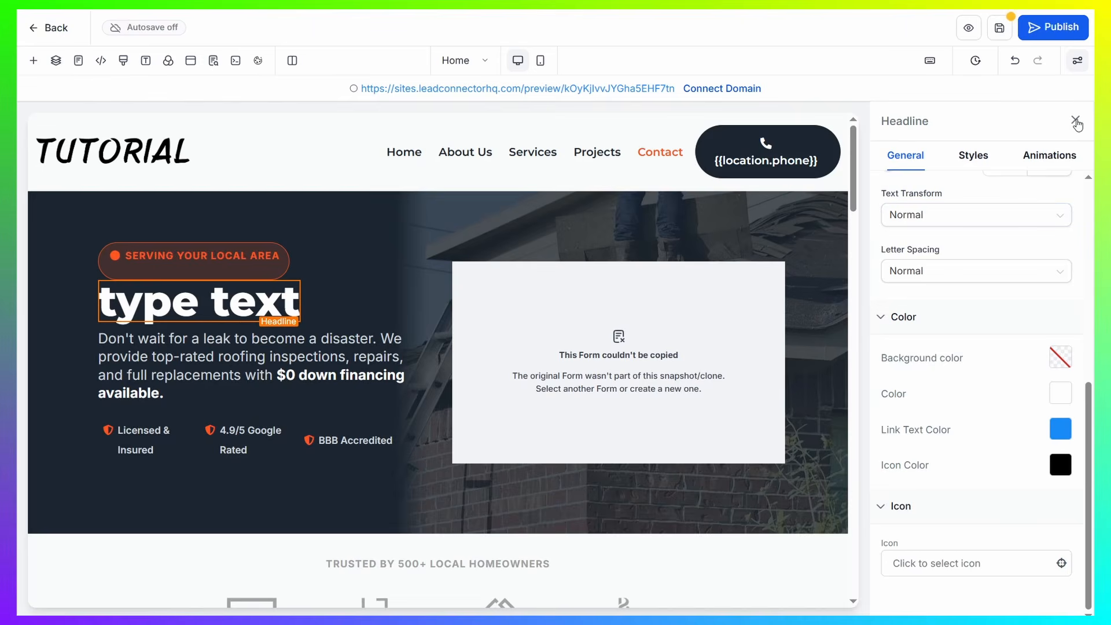
left_click(1075, 120)
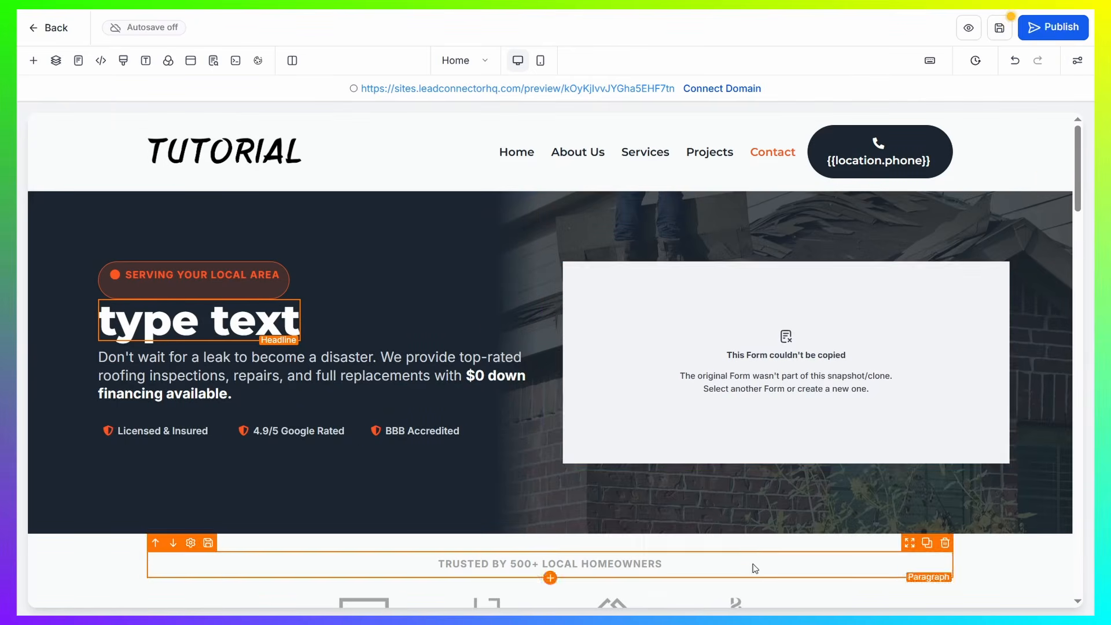
Examine the slides and image settings of the image slider beside the "Signs Your Roof is Putting Your Home at Risk" text
scroll(503, 449, "down", 7)
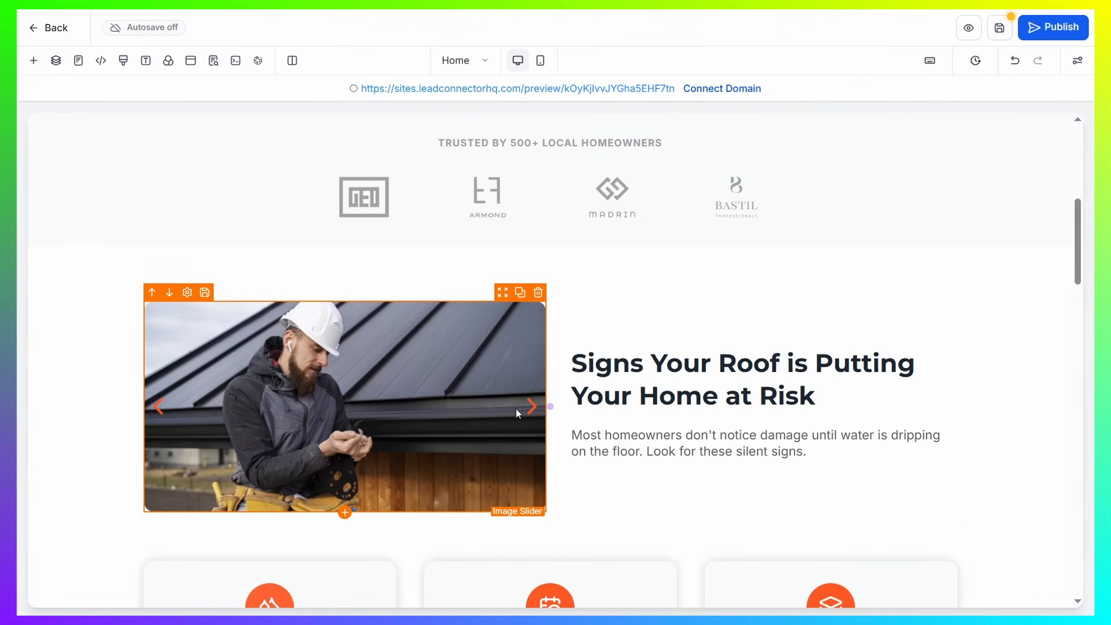
left_click(338, 399)
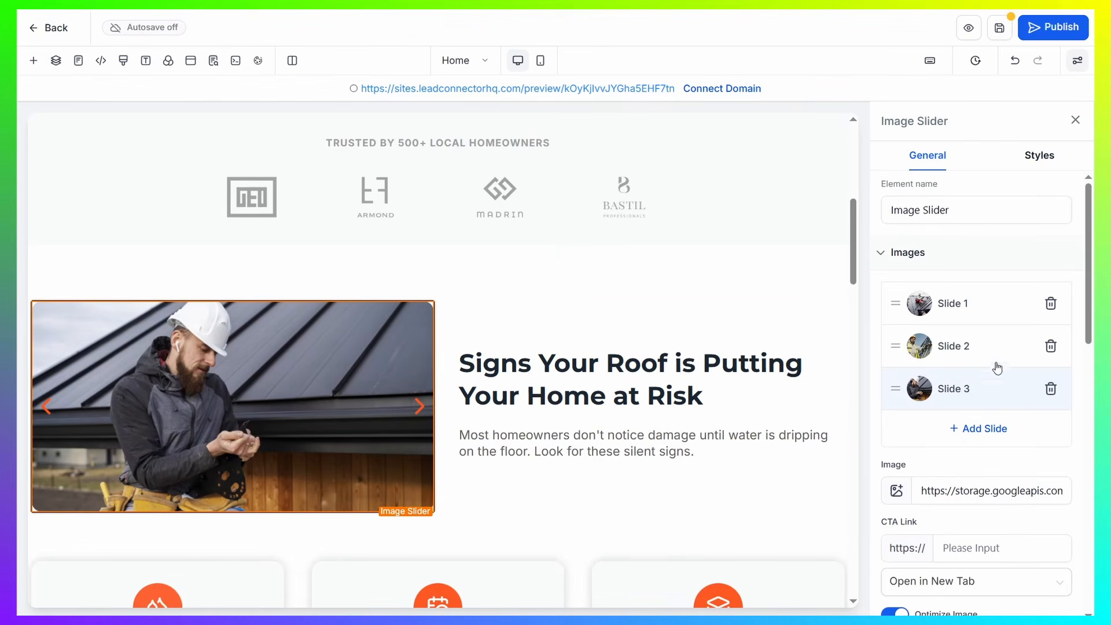
left_click(962, 304)
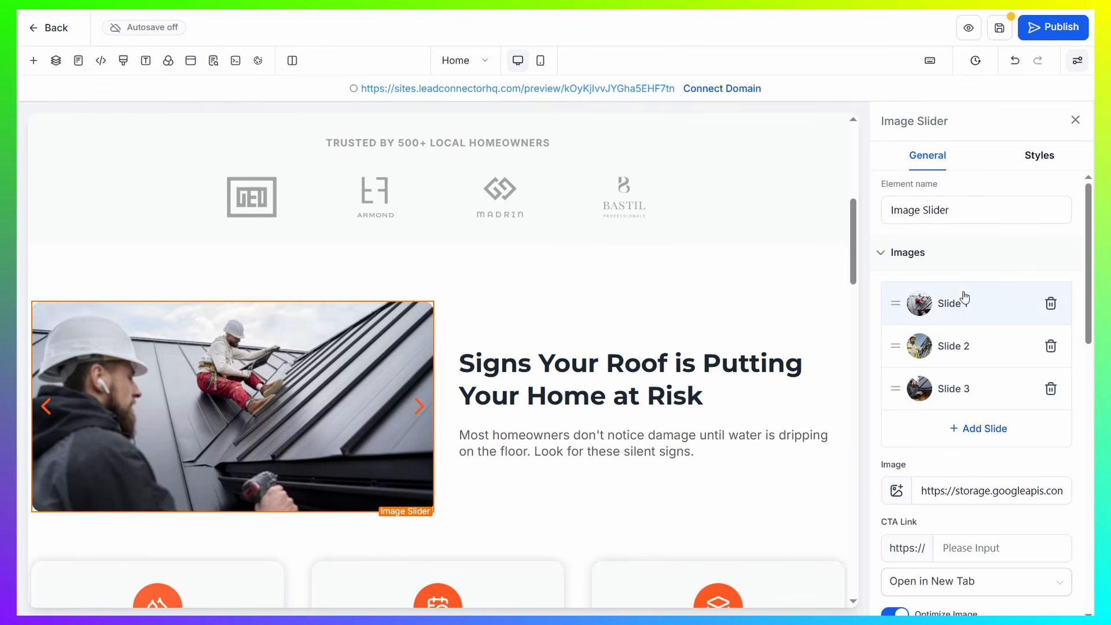
scroll(1002, 356, "down", 5)
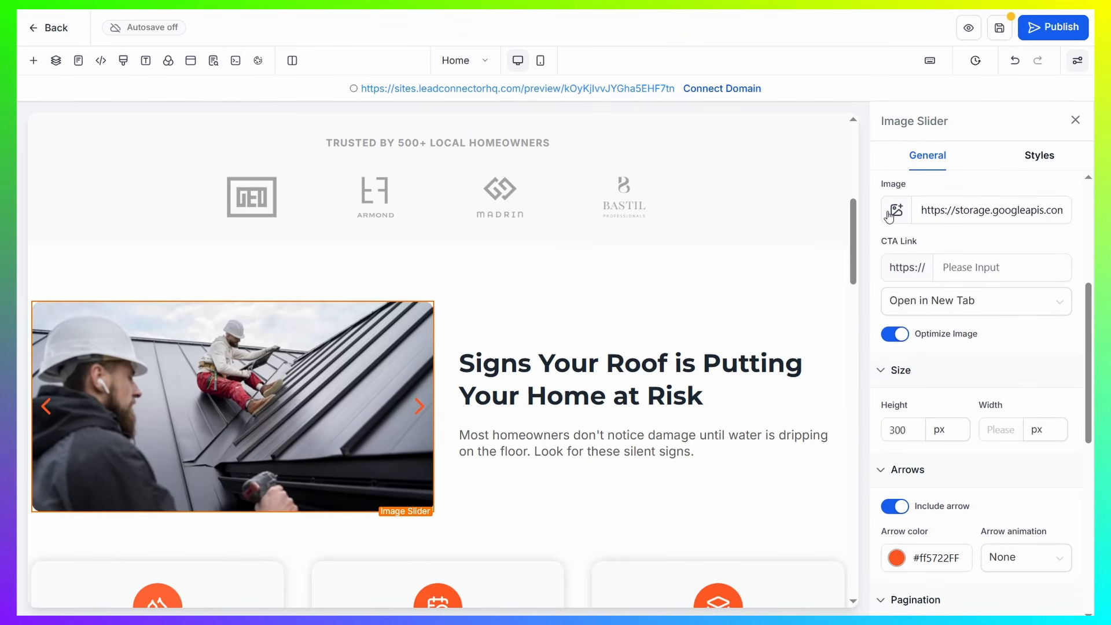
scroll(993, 254, "up", 2)
left_click(979, 212)
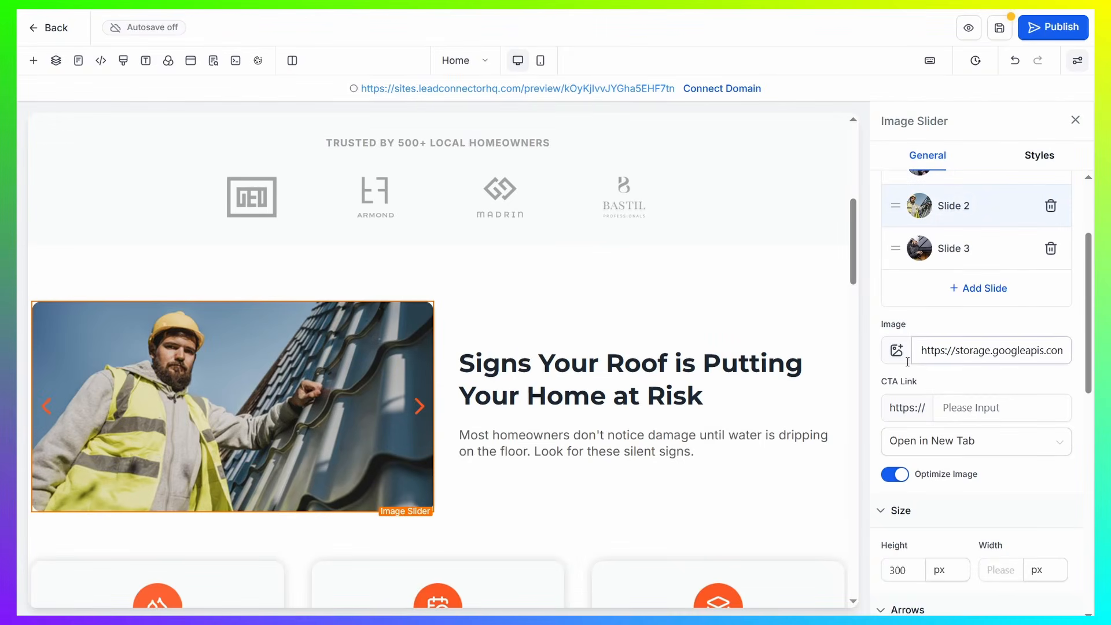
scroll(1004, 226, "up", 2)
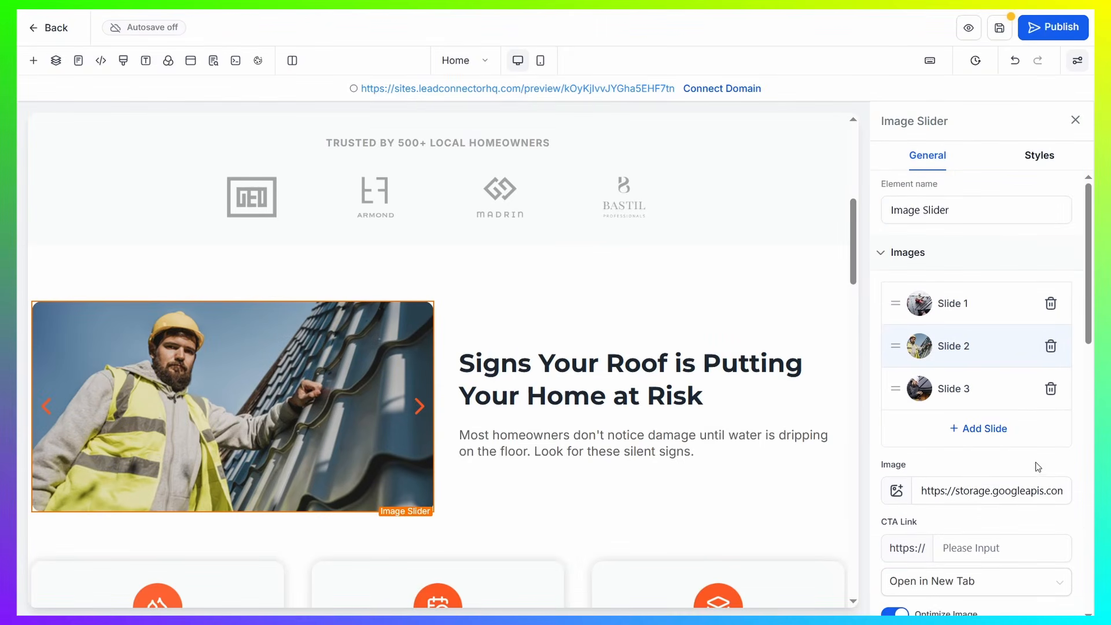
left_click(1075, 120)
Review the home page's sections and the elements offered for quick adding
scroll(347, 376, "down", 5)
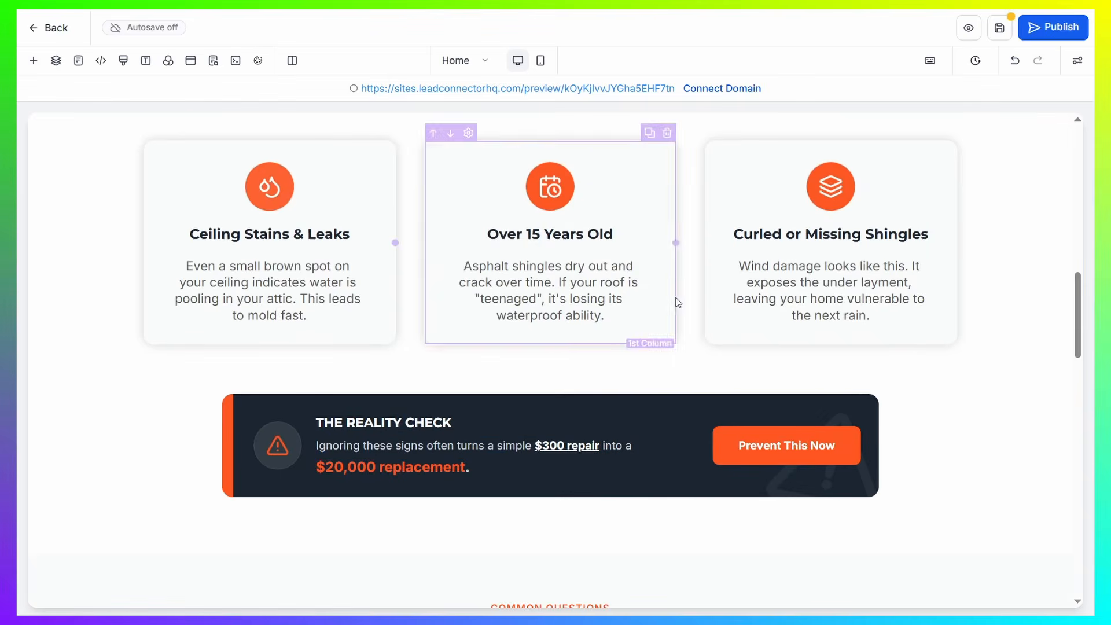
scroll(405, 261, "down", 6)
scroll(466, 412, "up", 15)
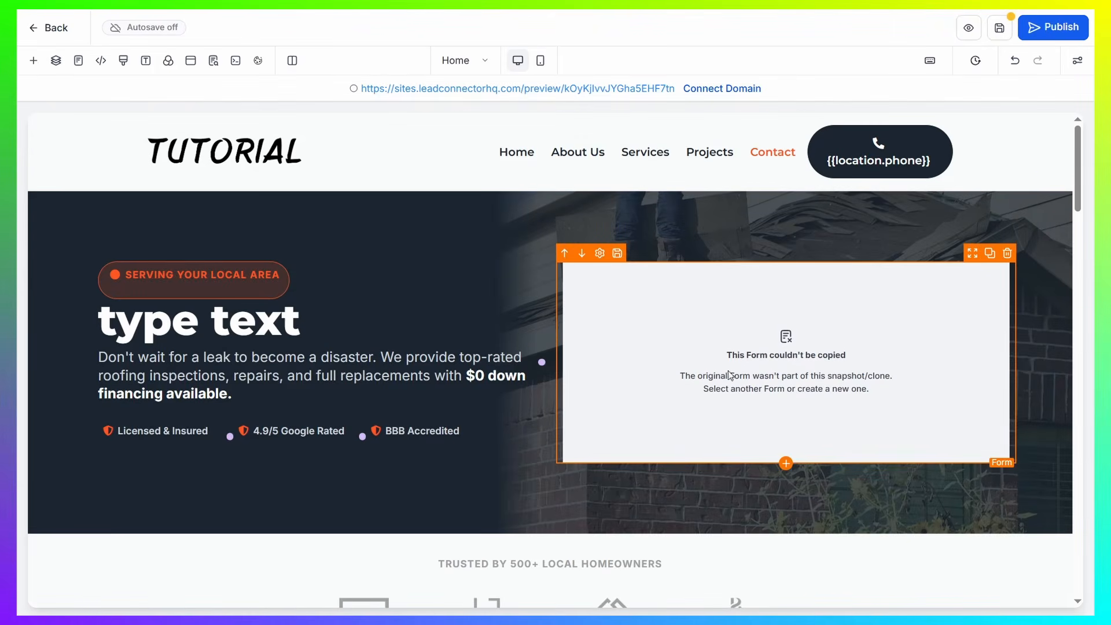
scroll(728, 375, "down", 5)
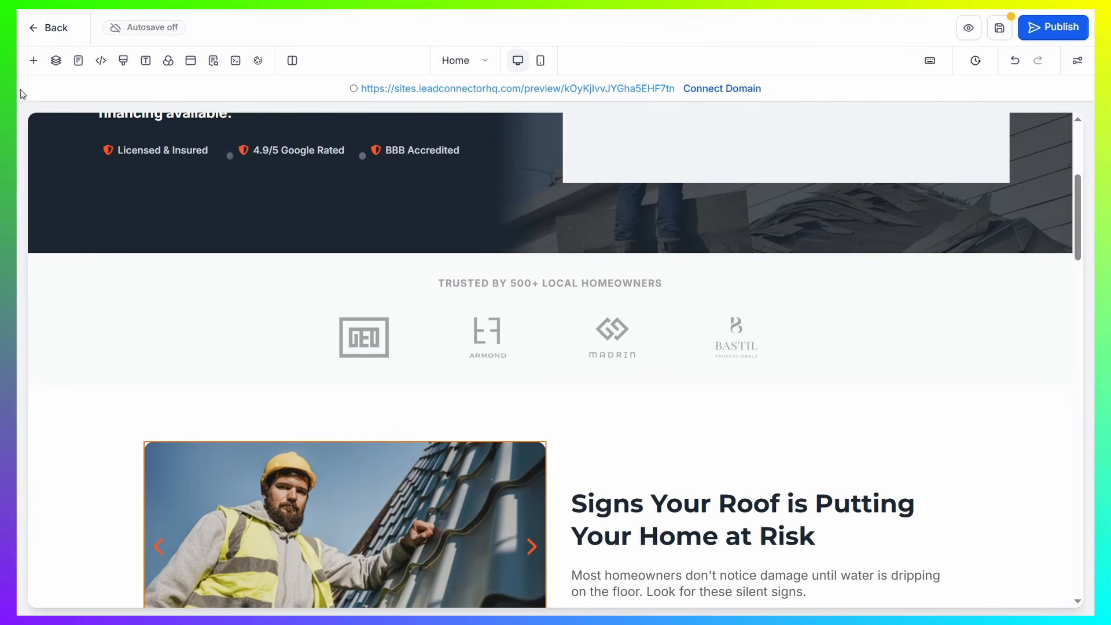
left_click(33, 60)
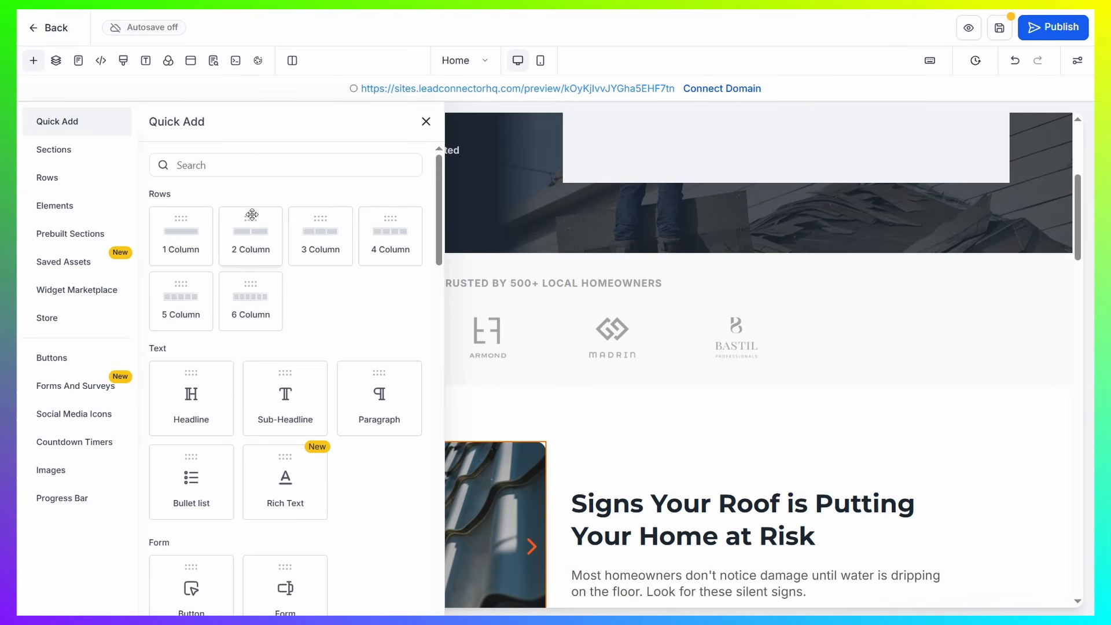
left_click(427, 122)
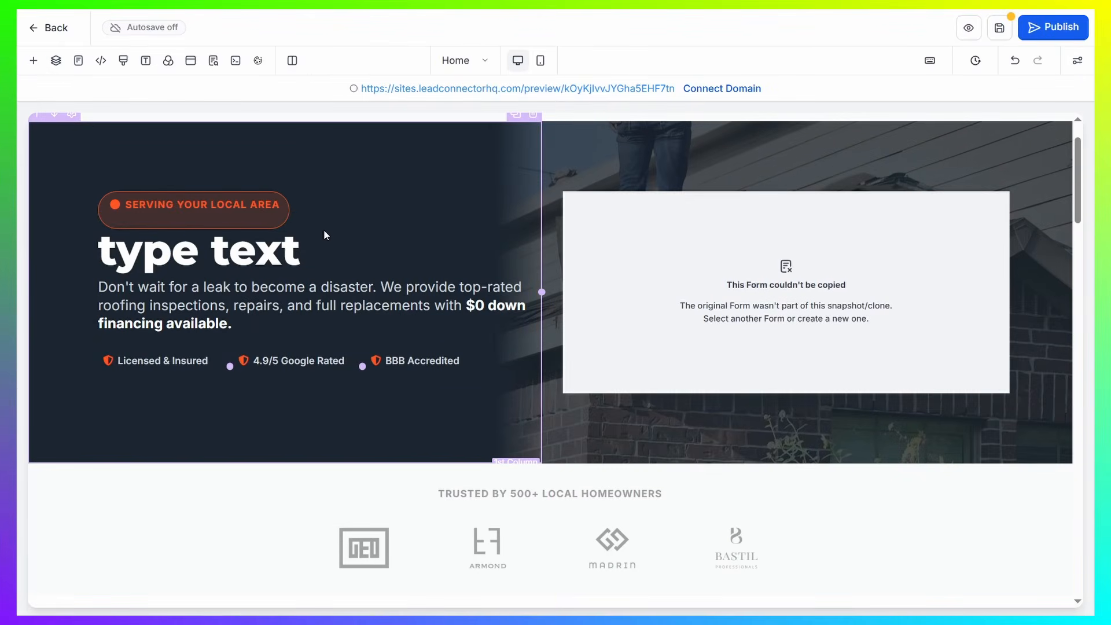
Try adding a Headline element in its own row below the hero content, and delete it
left_click(33, 61)
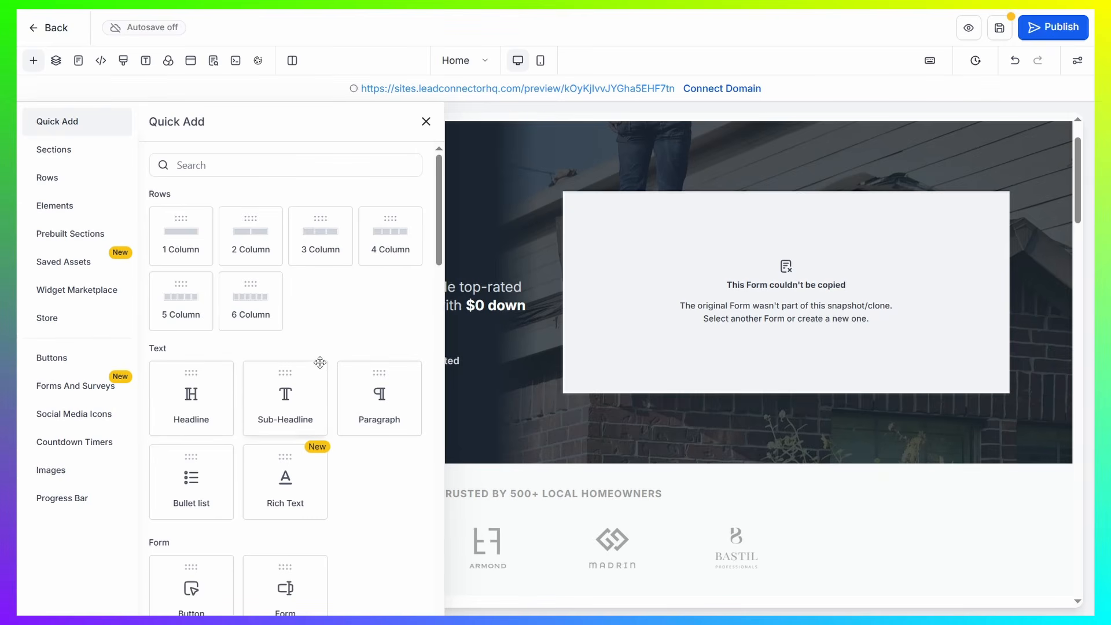
scroll(317, 362, "down", 2)
scroll(168, 185, "up", 1)
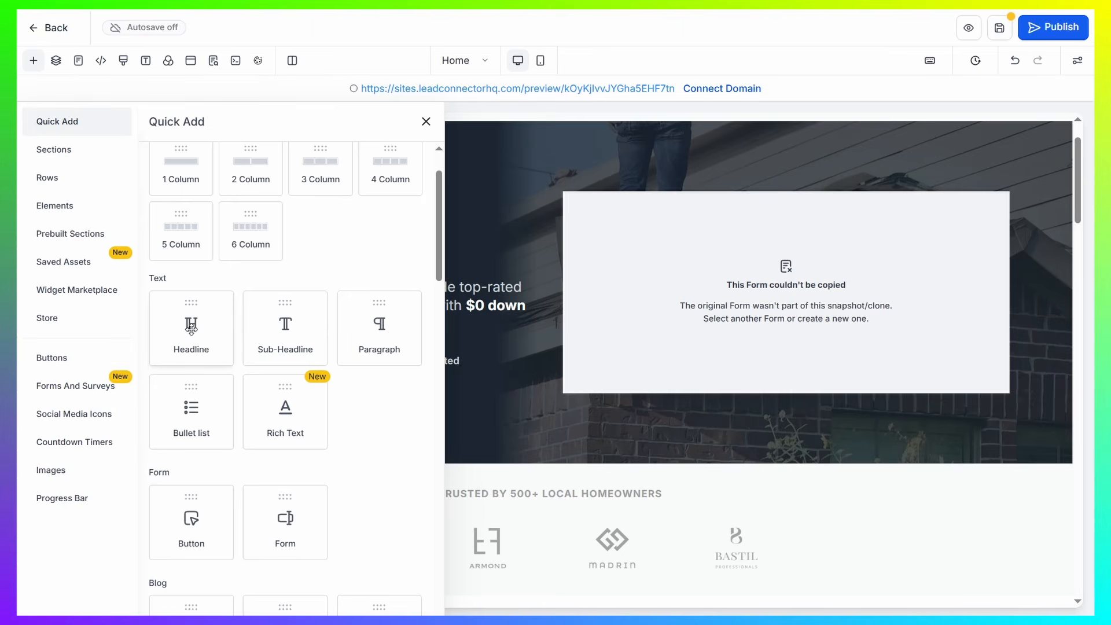
left_click_drag(187, 324, 575, 454)
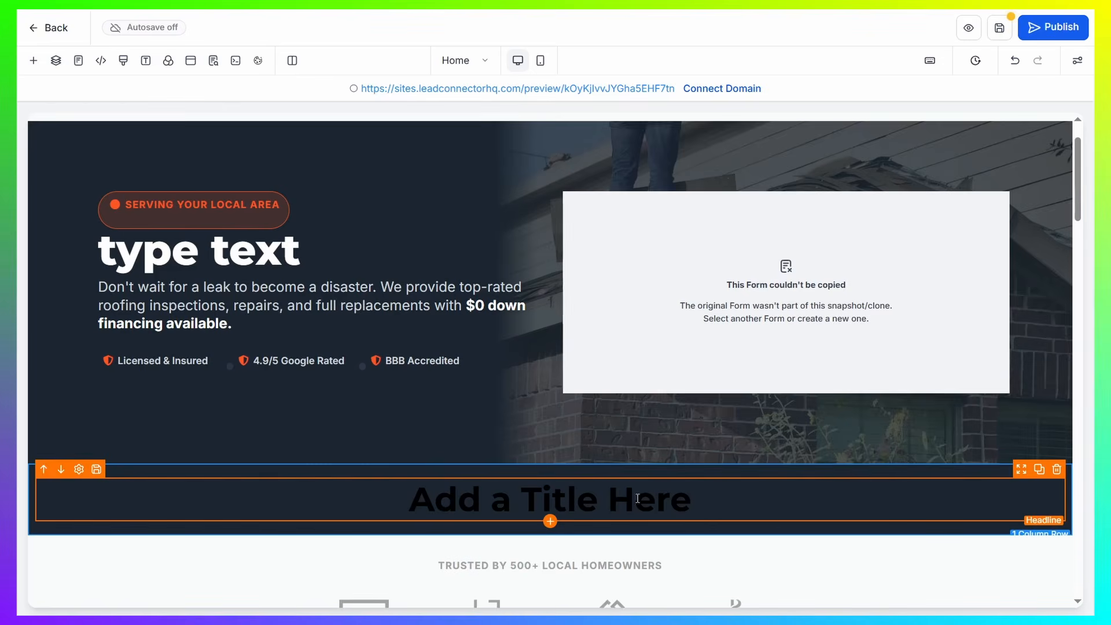
mouse_move(1059, 464)
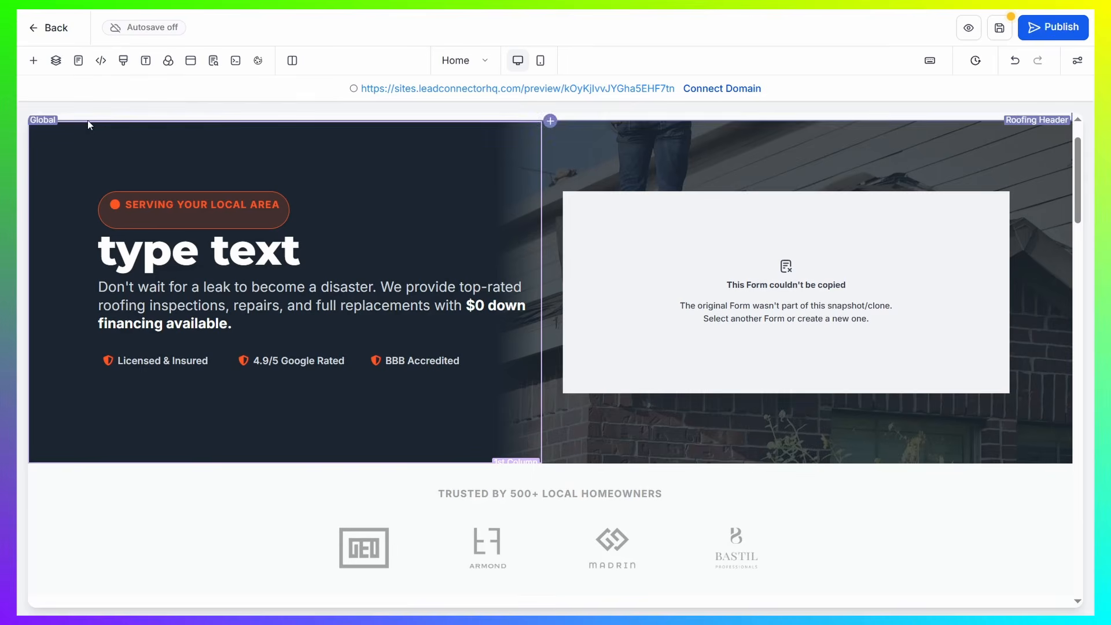
Add a 1 Column row as a new section between the hero and the "Trusted by 500+ Local Homeowners" section
left_click(33, 61)
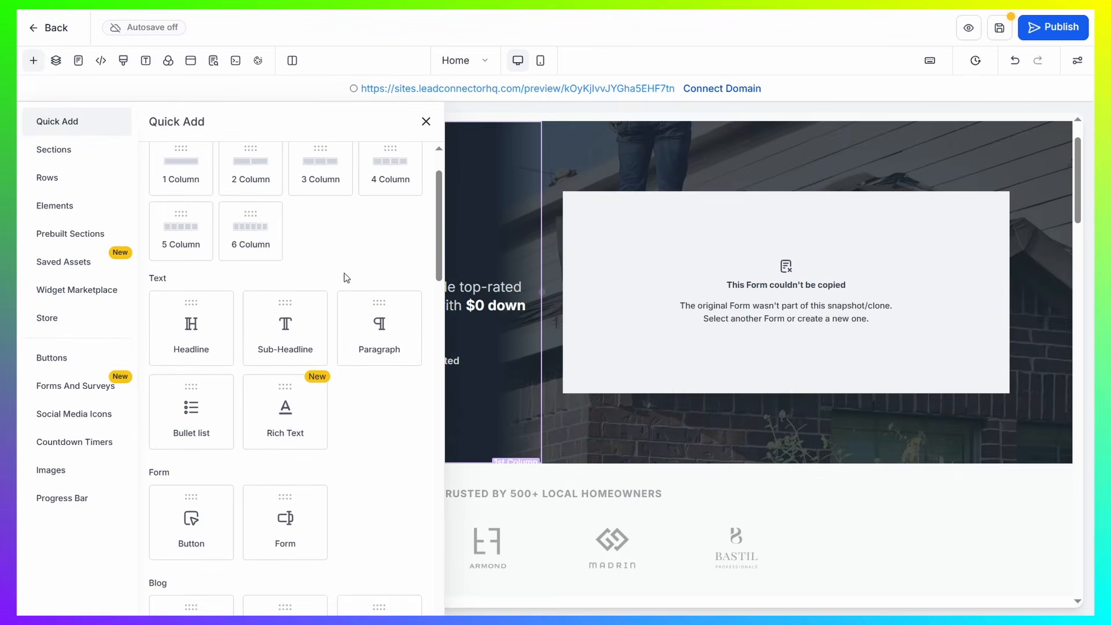
scroll(307, 235, "up", 2)
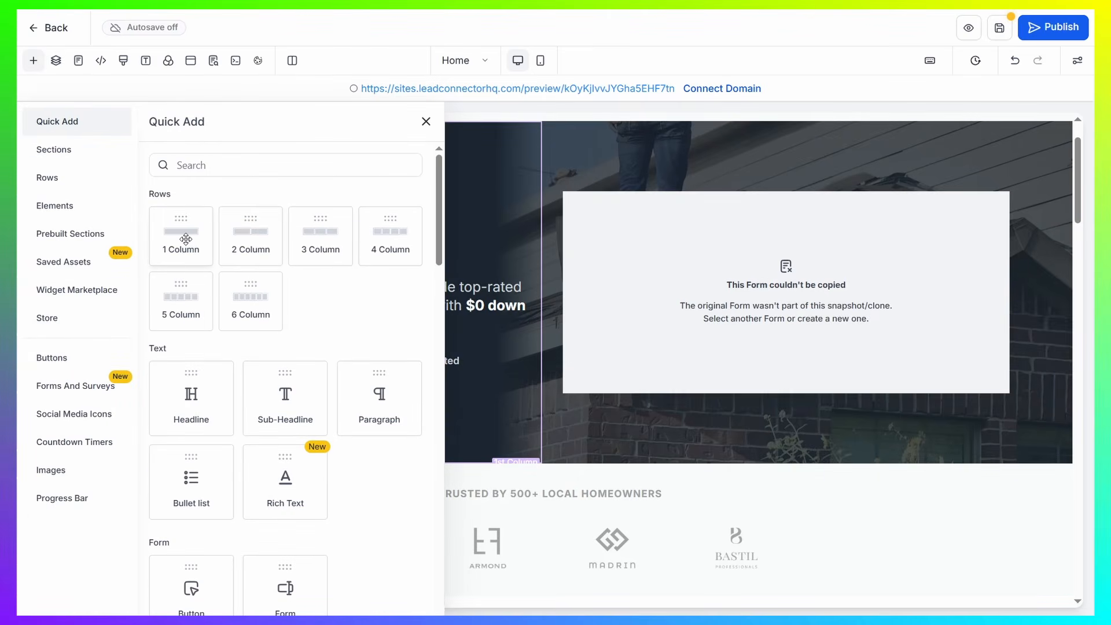
left_click_drag(178, 238, 589, 467)
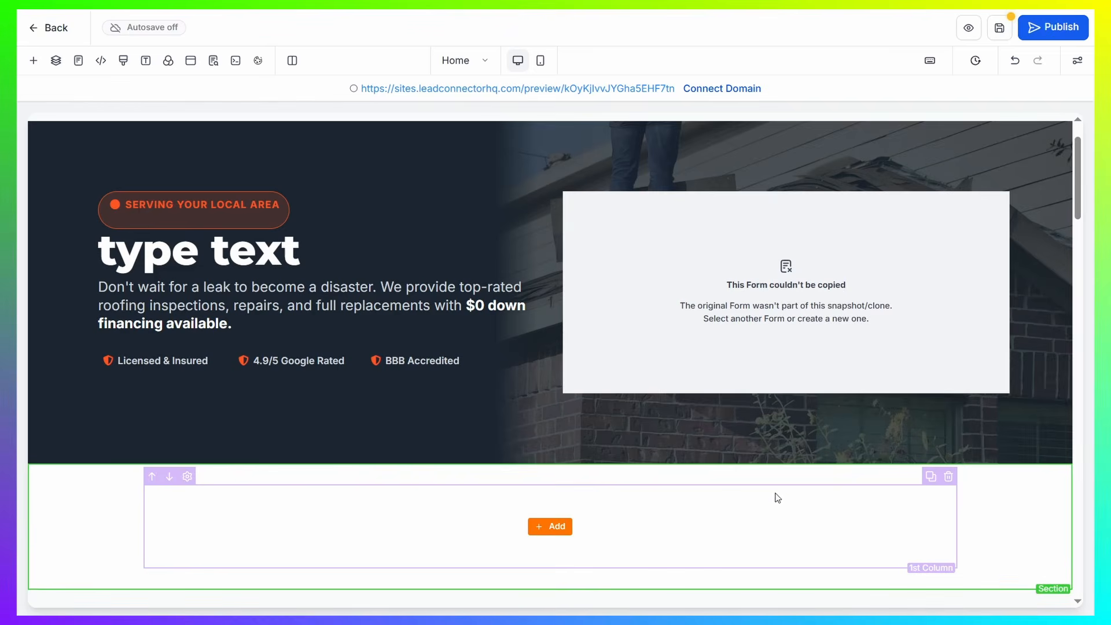
Enable a Linear gradient background on the new empty section below the hero, and close its settings
left_click(1014, 499)
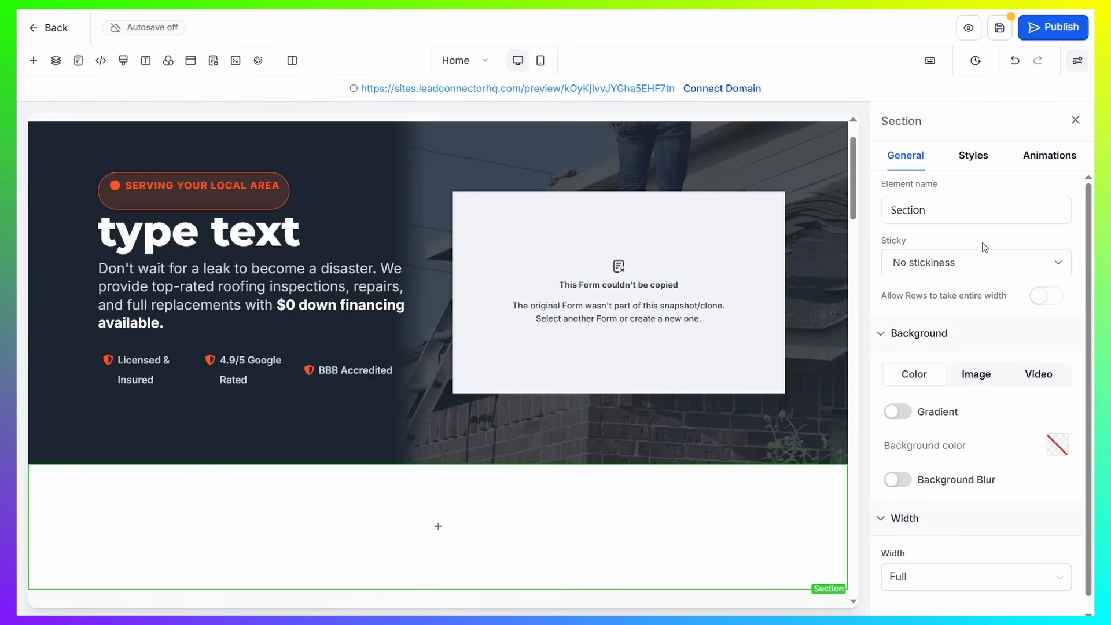
left_click(1027, 215)
scroll(988, 380, "down", 1)
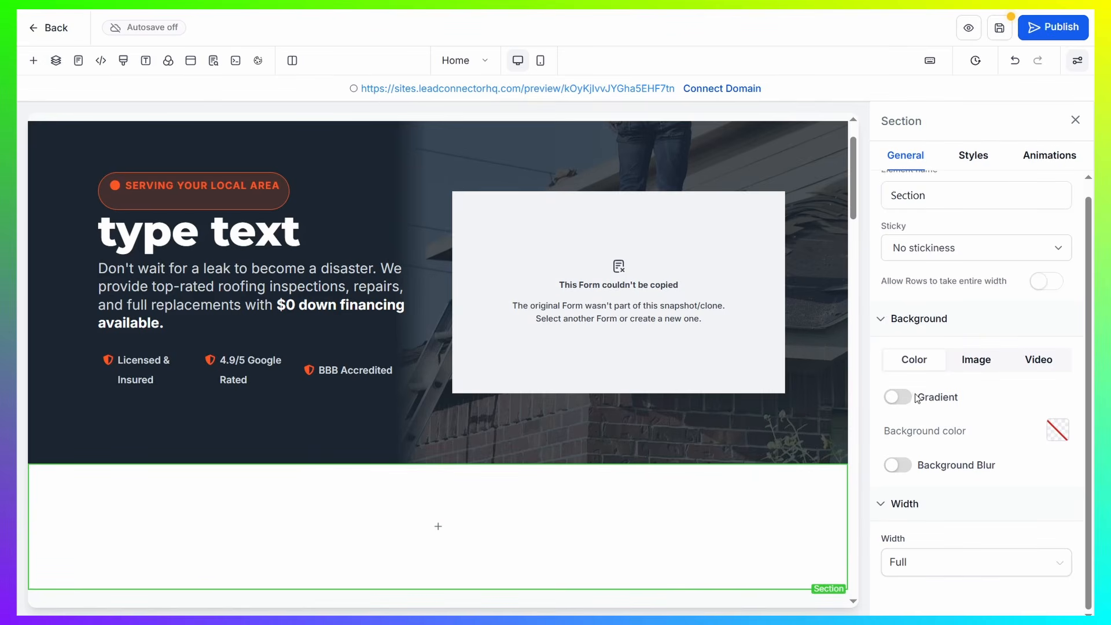
left_click(897, 405)
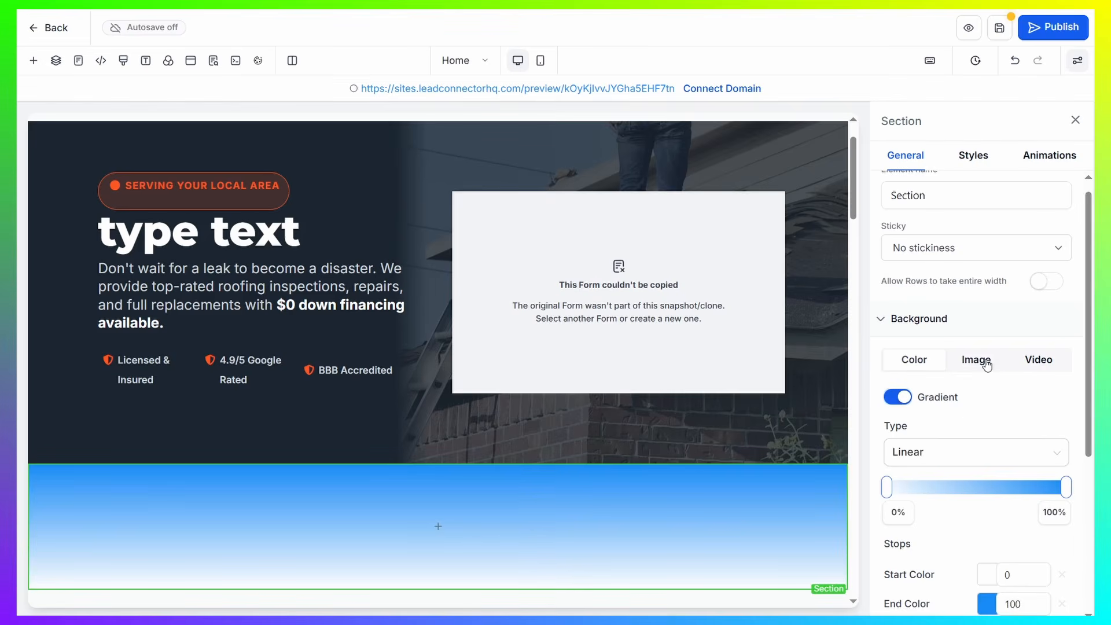
left_click(986, 362)
left_click(928, 381)
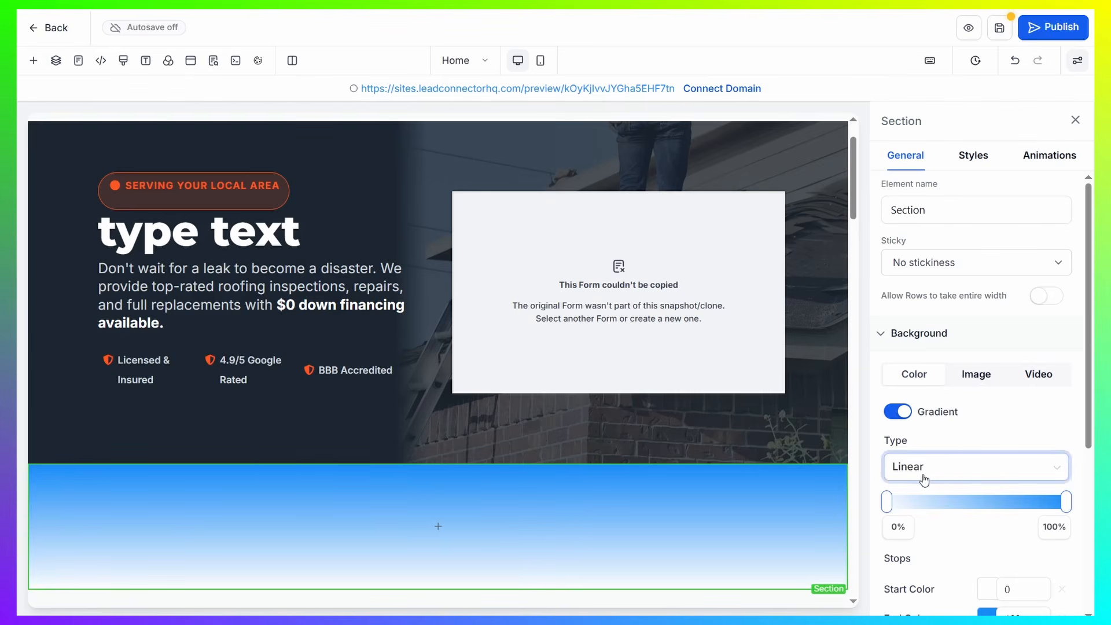
scroll(974, 488, "down", 3)
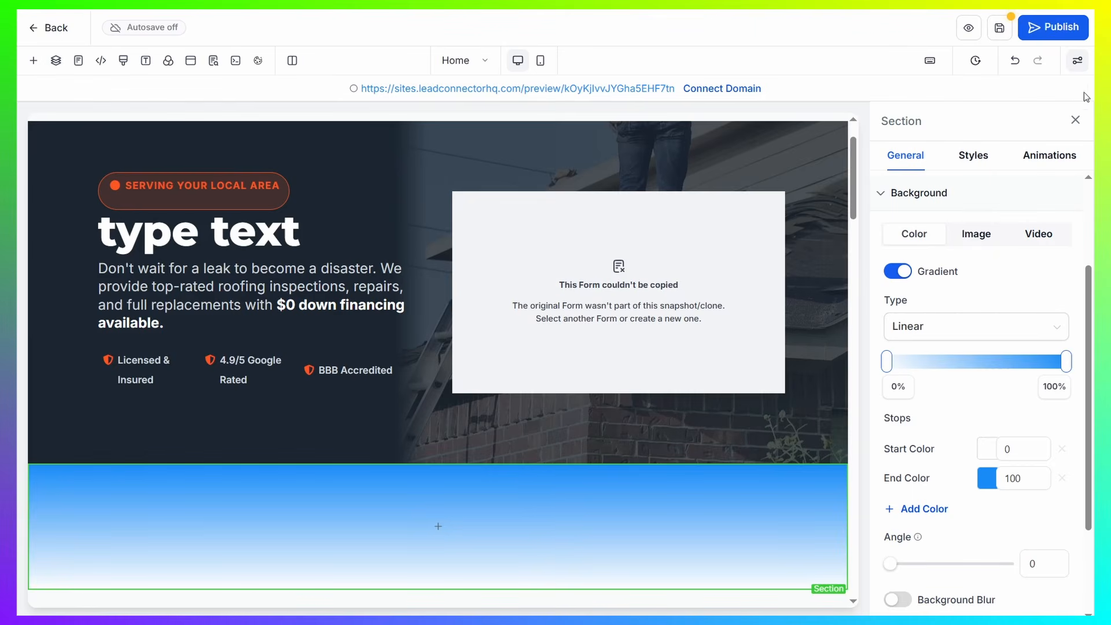
left_click(1074, 119)
Place a Video element from the Media group in the column of the blue gradient section
scroll(637, 243, "down", 3)
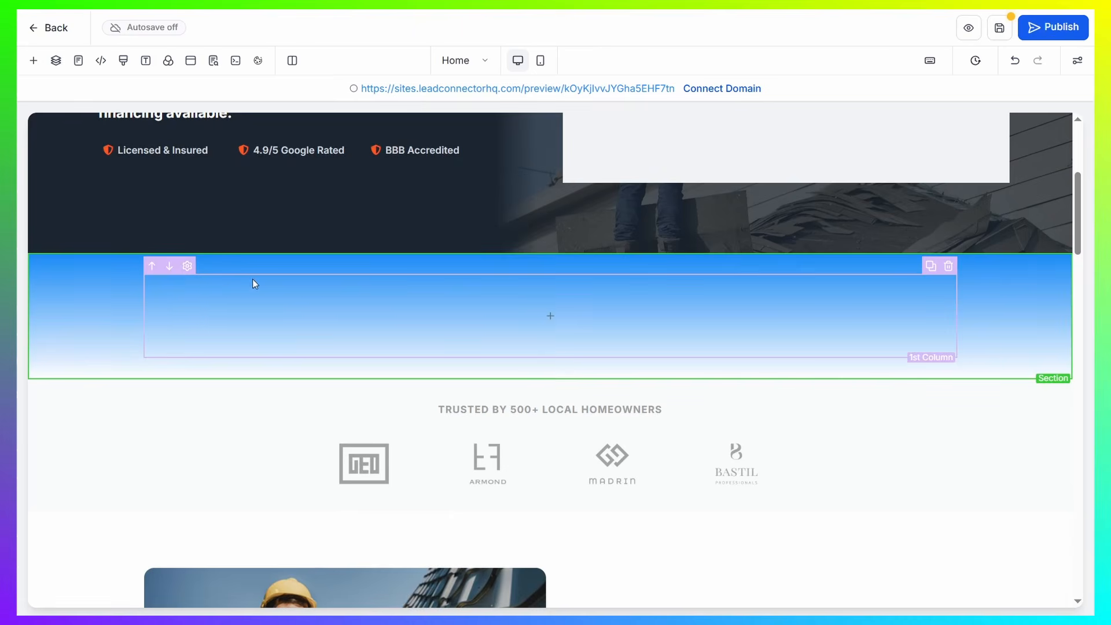
left_click(33, 61)
scroll(266, 217, "down", 6)
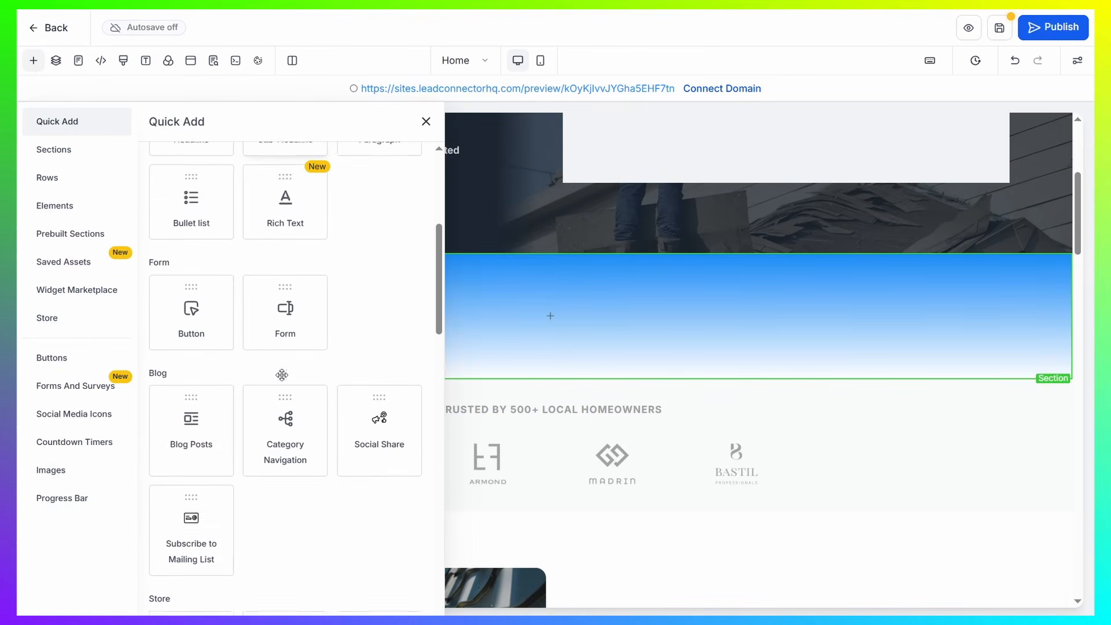
scroll(258, 219, "down", 5)
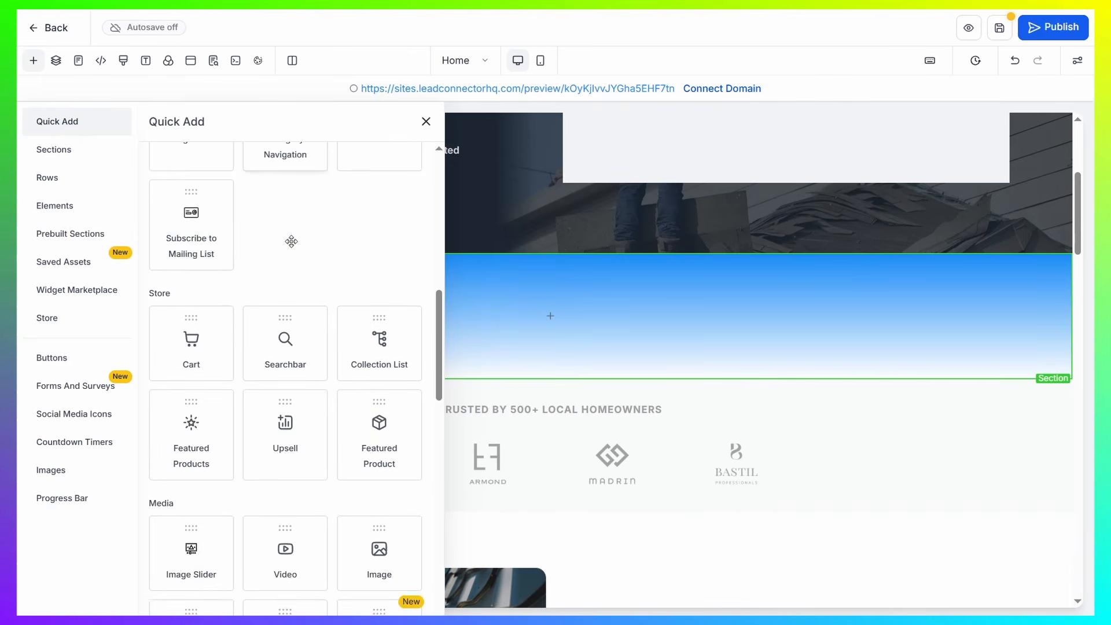
scroll(310, 280, "down", 5)
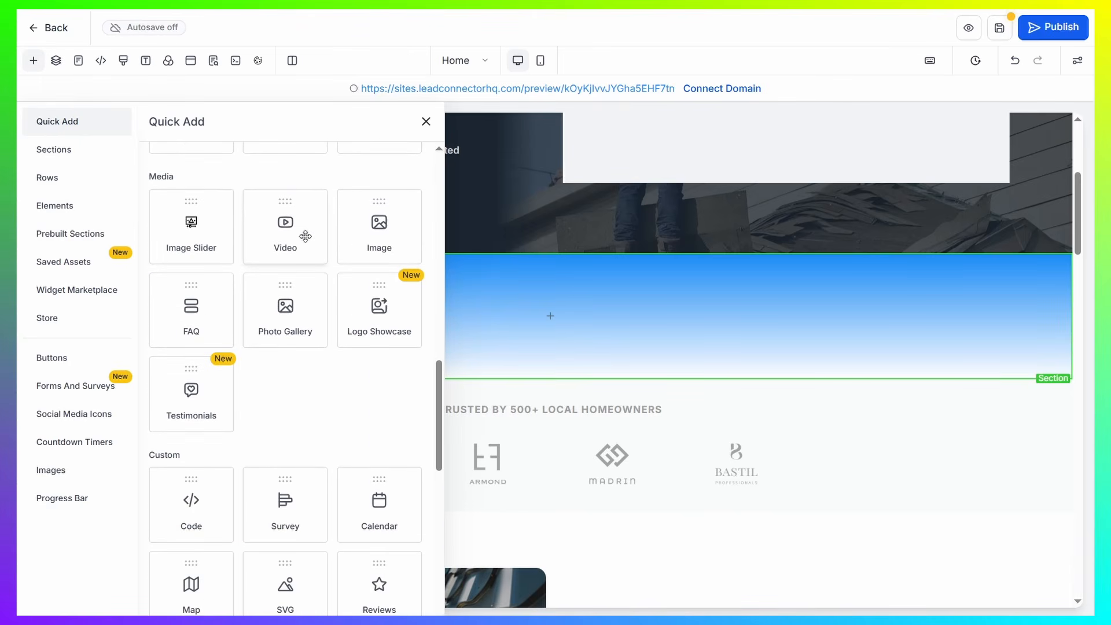
left_click_drag(278, 235, 730, 359)
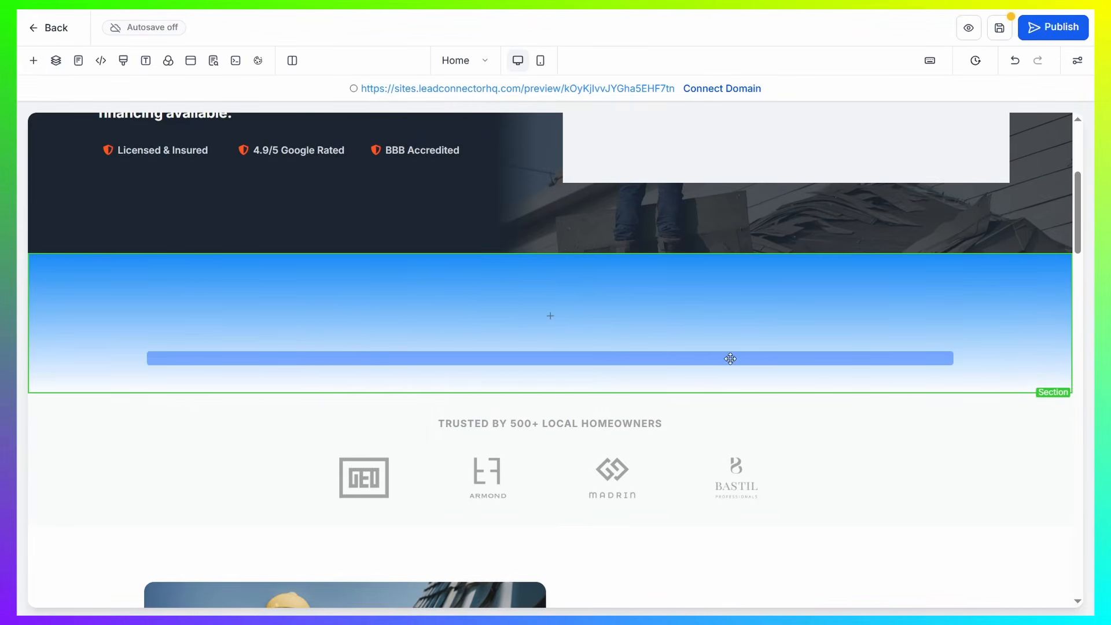
Drop the Video element into the blue gradient section below the hero, and review its general settings
left_click_drag(387, 358, 701, 341)
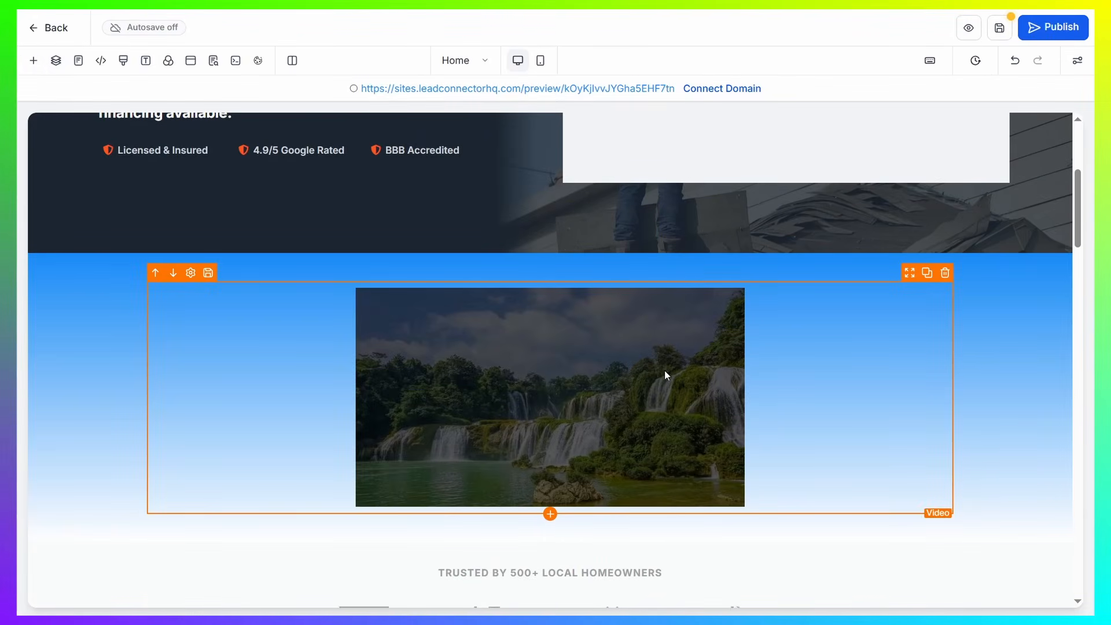
left_click(554, 377)
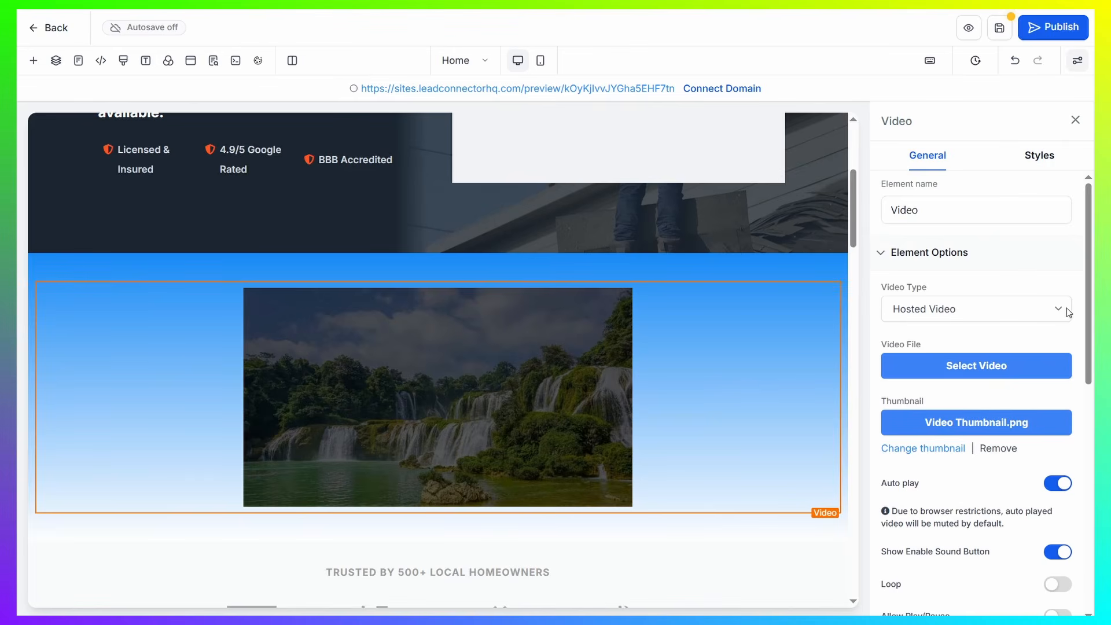
scroll(984, 301, "down", 2)
left_click(1076, 121)
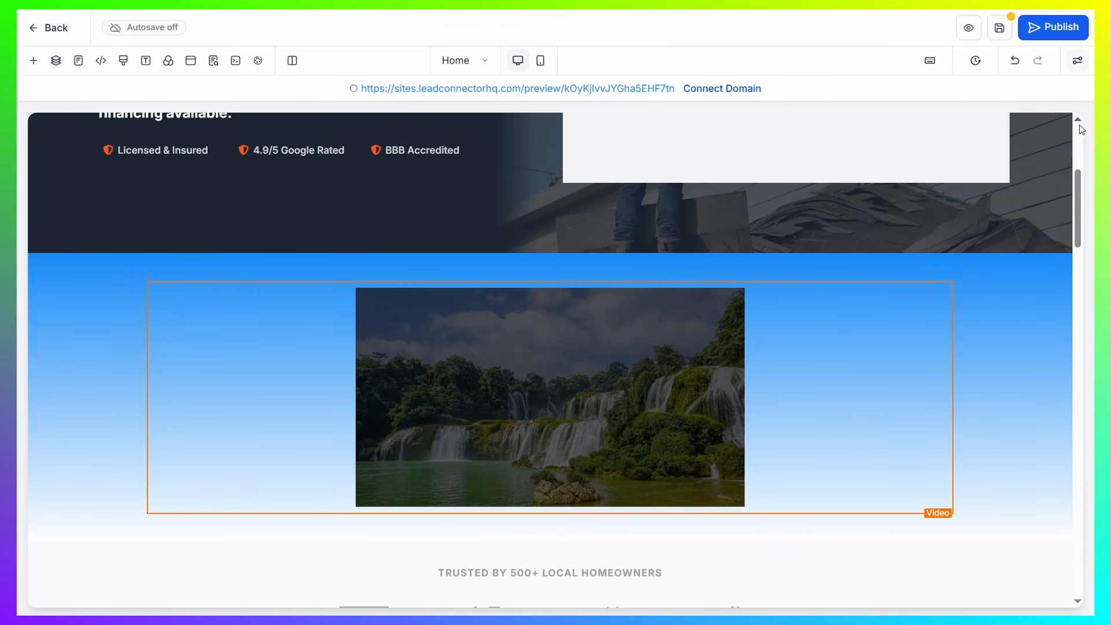
Look through the Home page's sections and check the website's list of pages
scroll(741, 289, "down", 5)
scroll(753, 279, "down", 5)
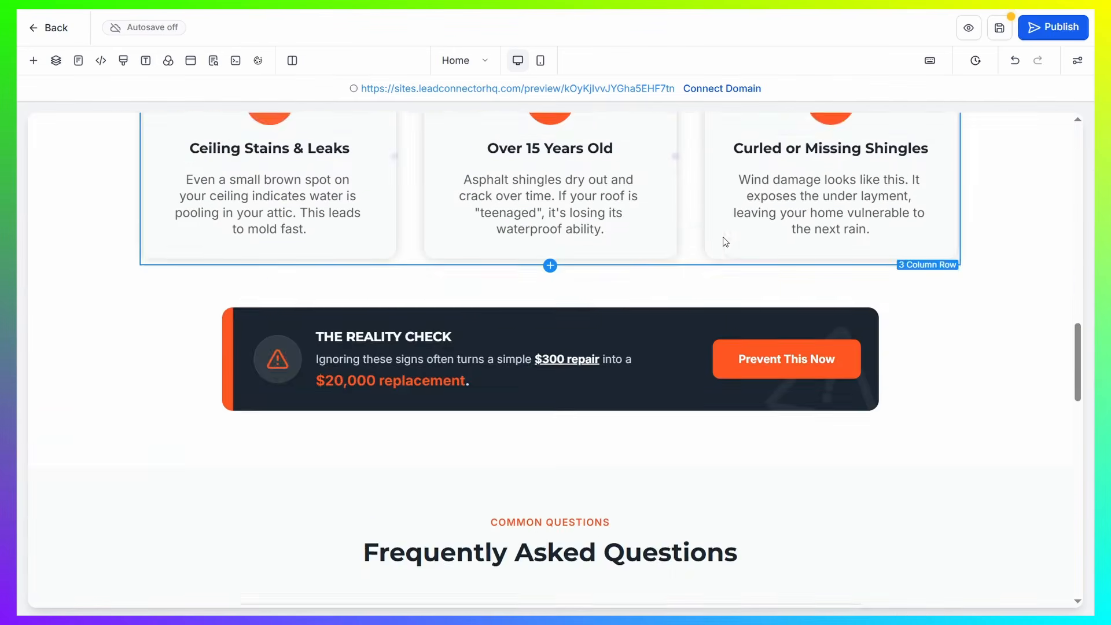
scroll(724, 241, "up", 15)
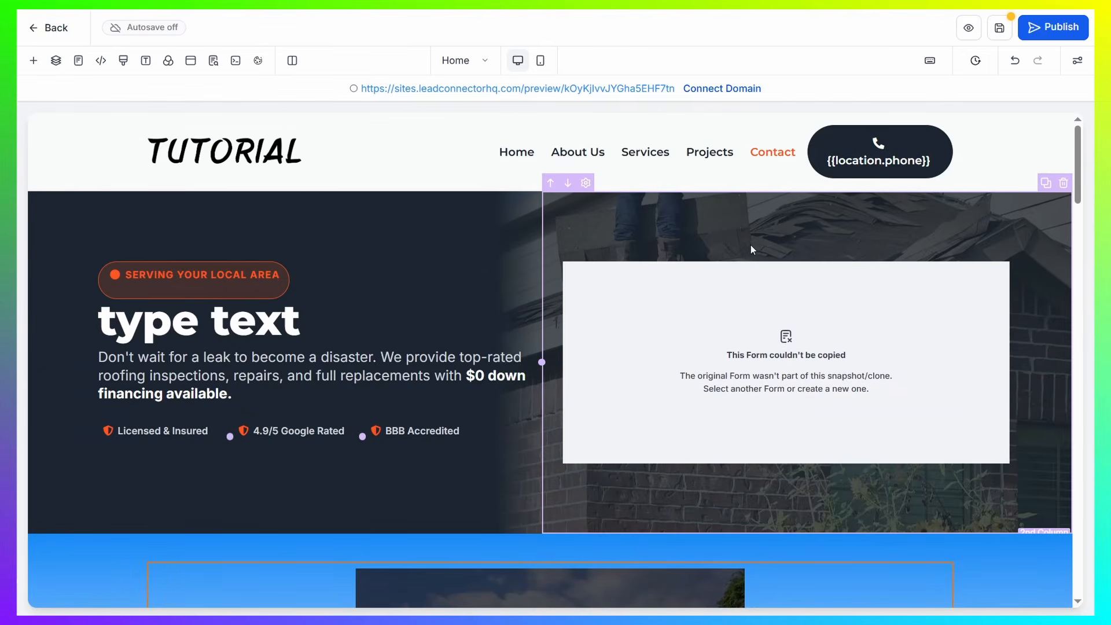
scroll(491, 278, "down", 6)
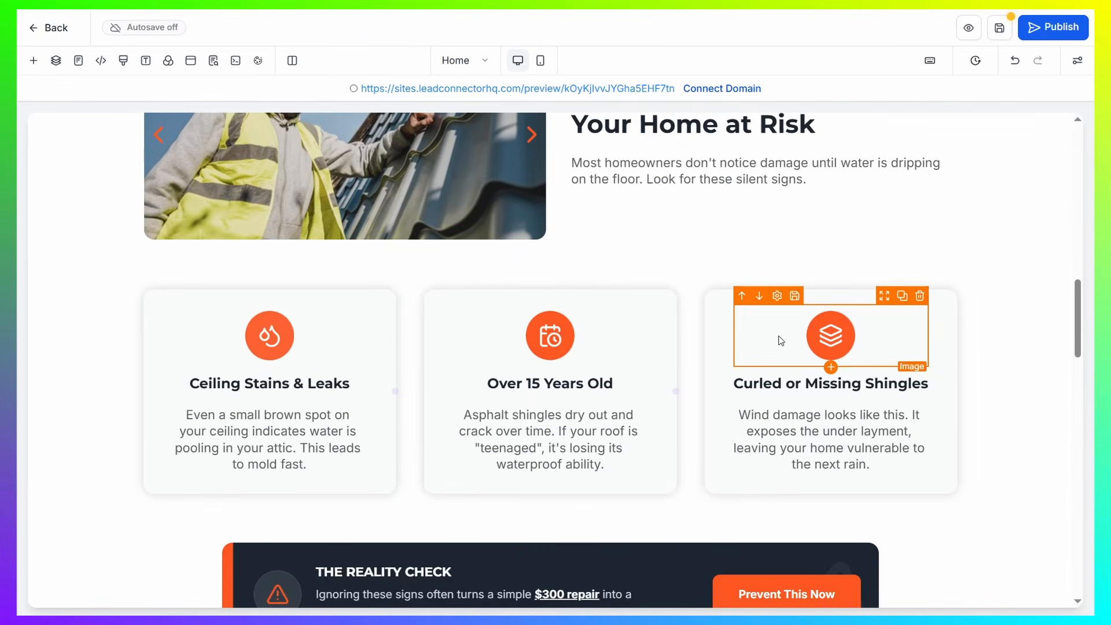
scroll(579, 174, "up", 5)
left_click(478, 59)
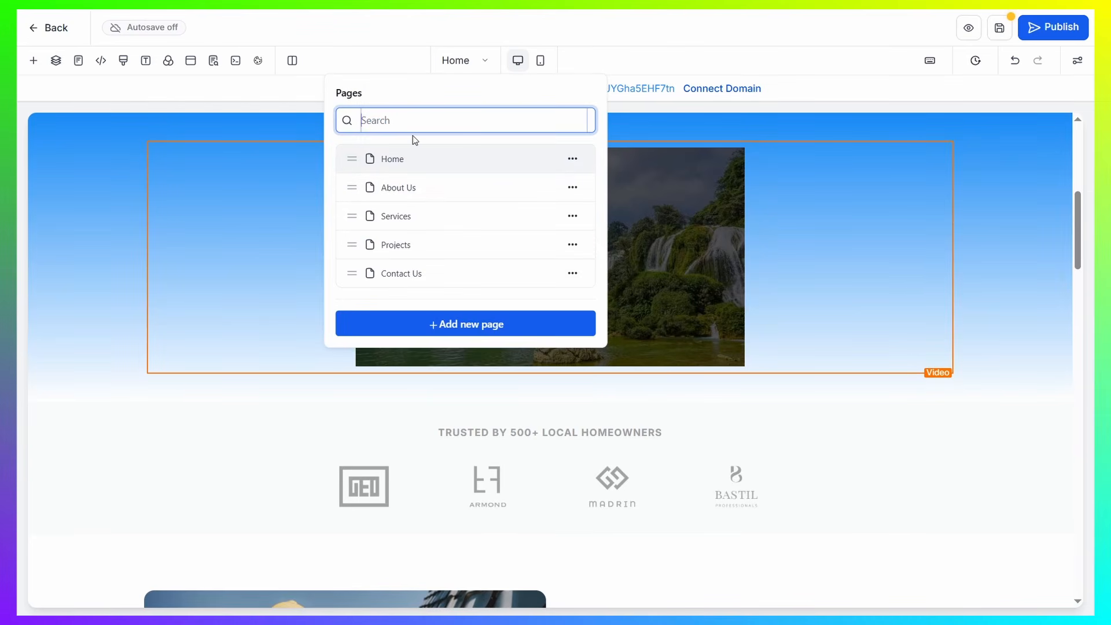
left_click(479, 60)
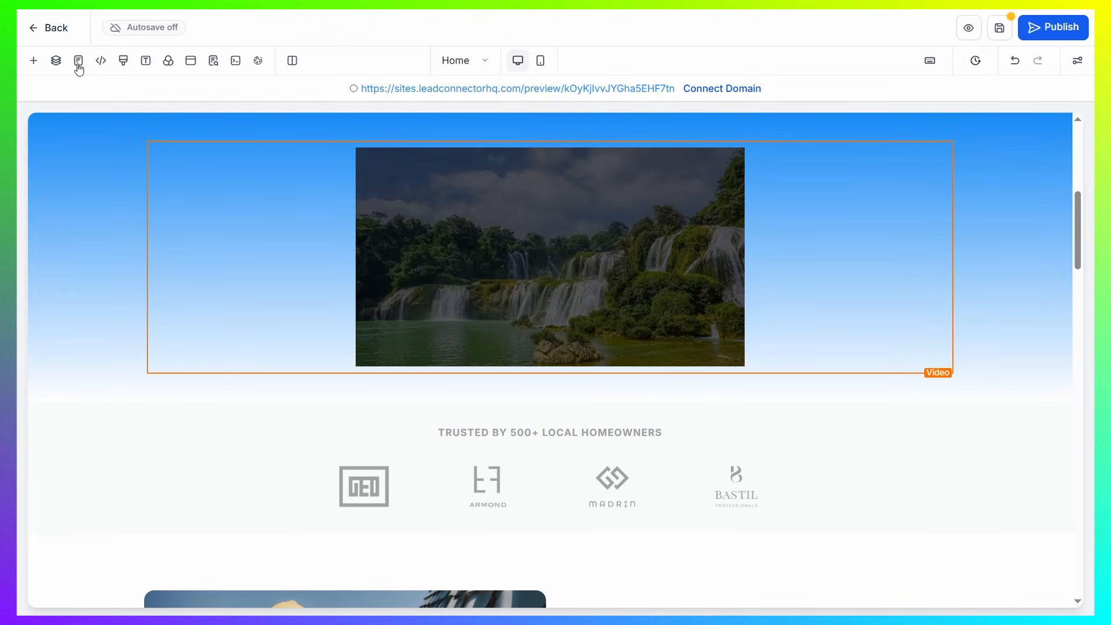
Browse the elements available to add, covering the Media, Custom, Countdown, Blocks, Social, Store, Blog, Form and Text groups
left_click(34, 62)
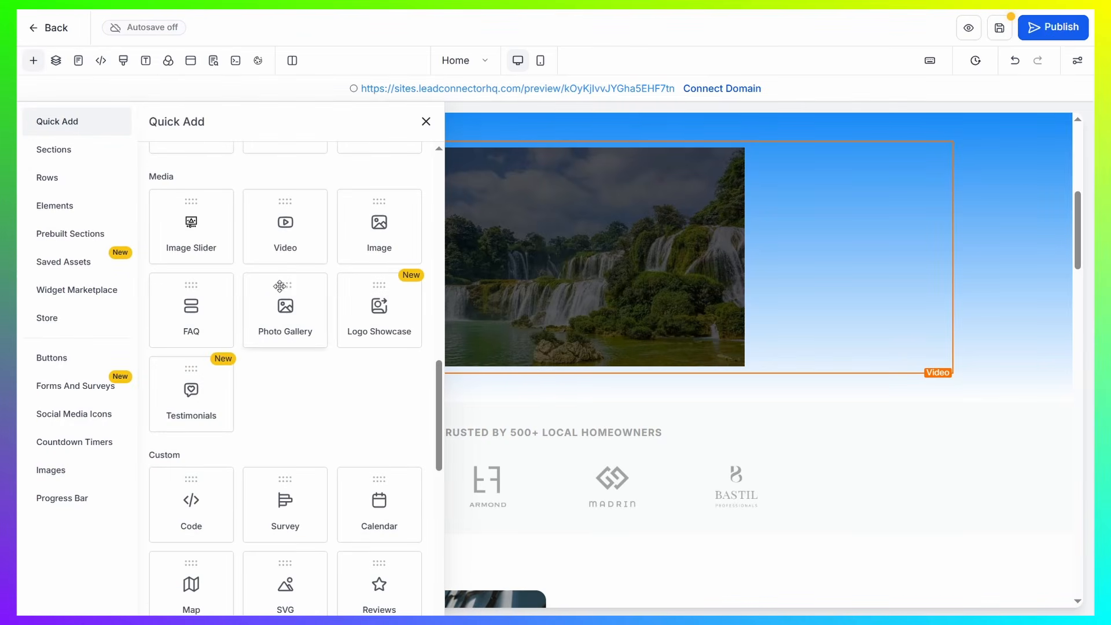
scroll(280, 286, "down", 4)
scroll(316, 204, "down", 3)
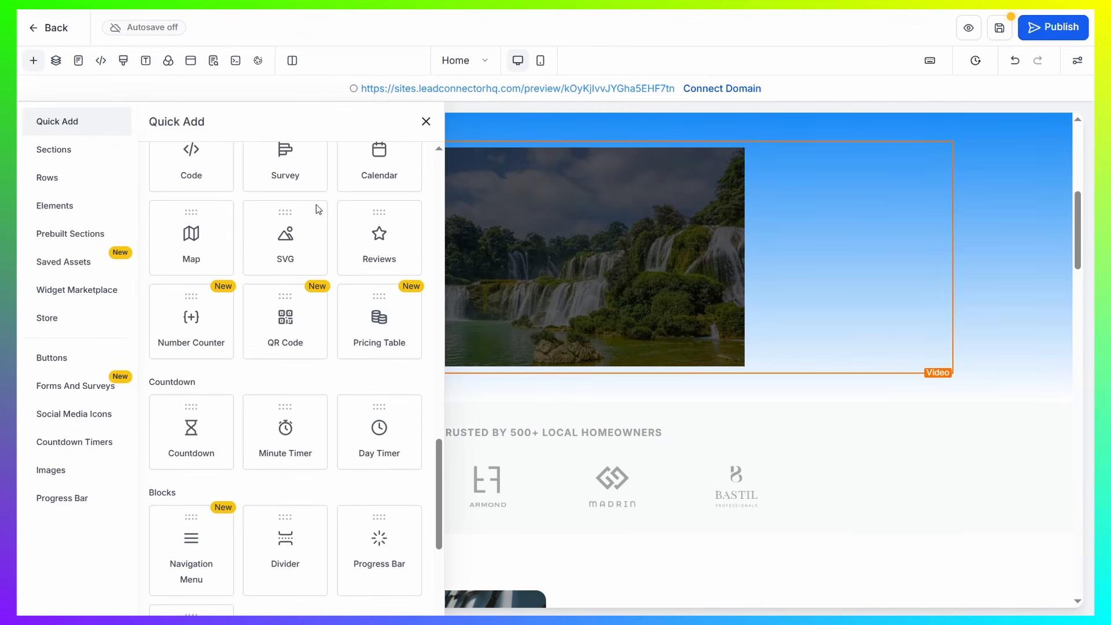
scroll(211, 179, "up", 1)
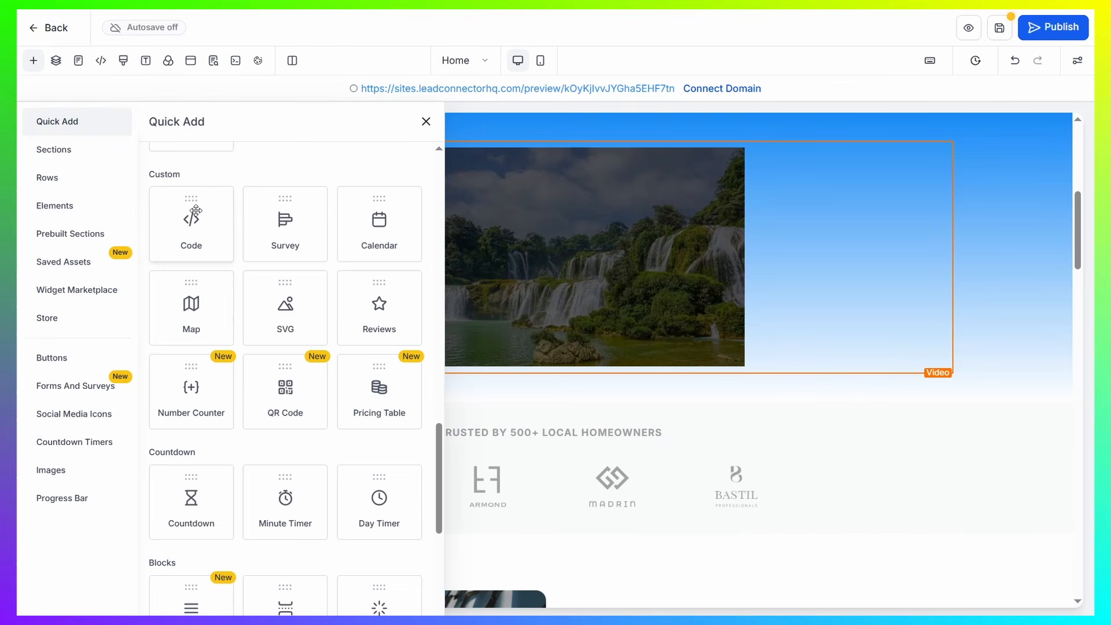
scroll(347, 298, "down", 6)
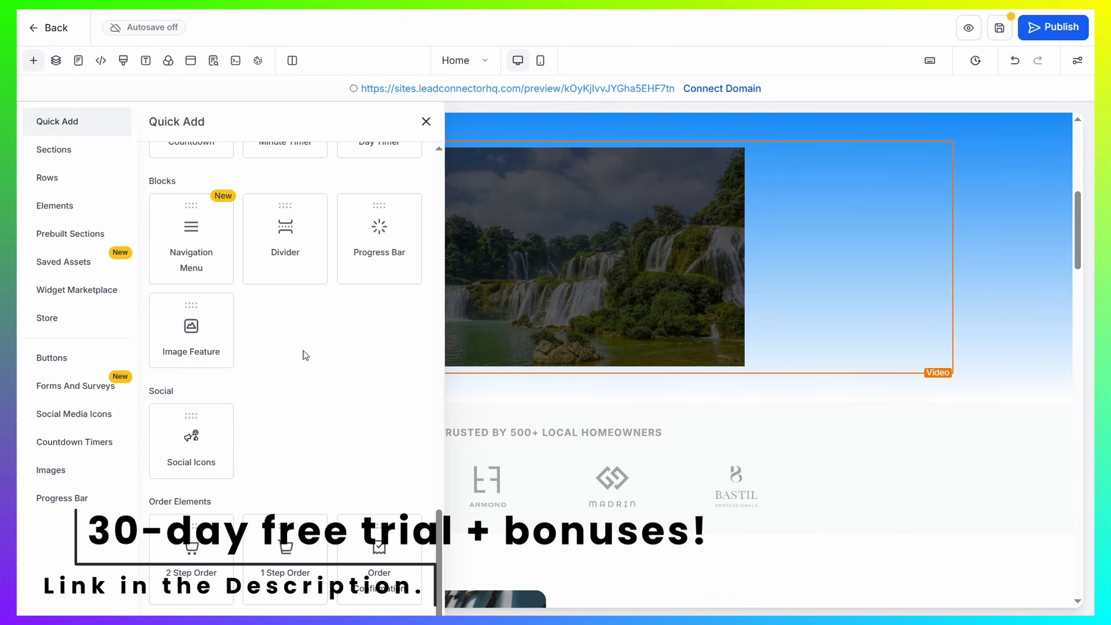
scroll(306, 355, "up", 5)
scroll(337, 270, "up", 5)
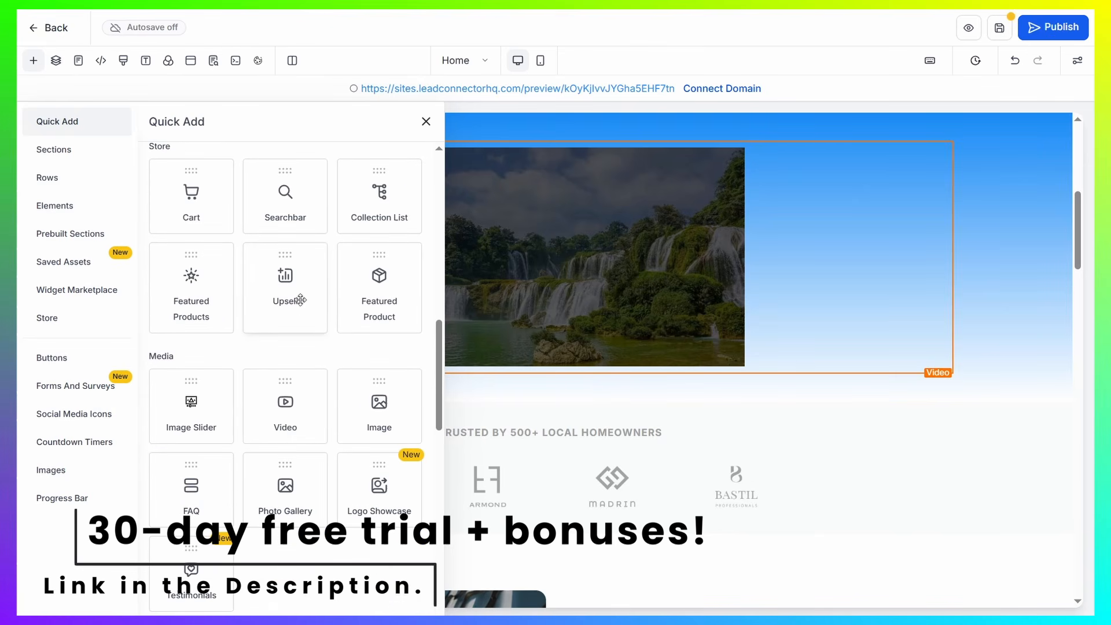
scroll(300, 299, "up", 5)
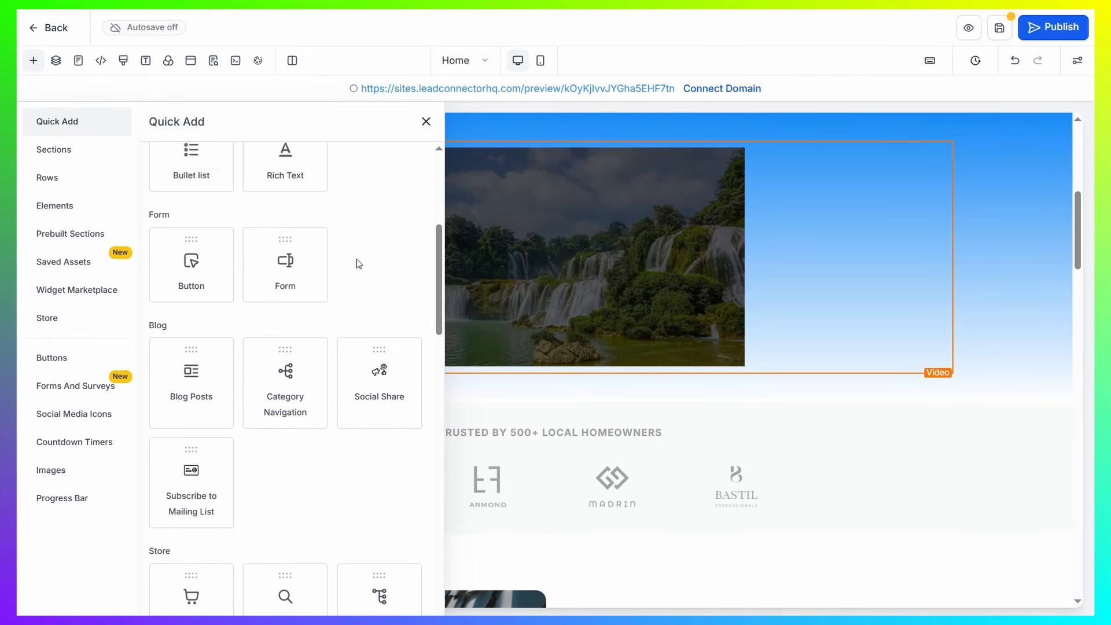
scroll(356, 259, "up", 3)
scroll(450, 293, "up", 3)
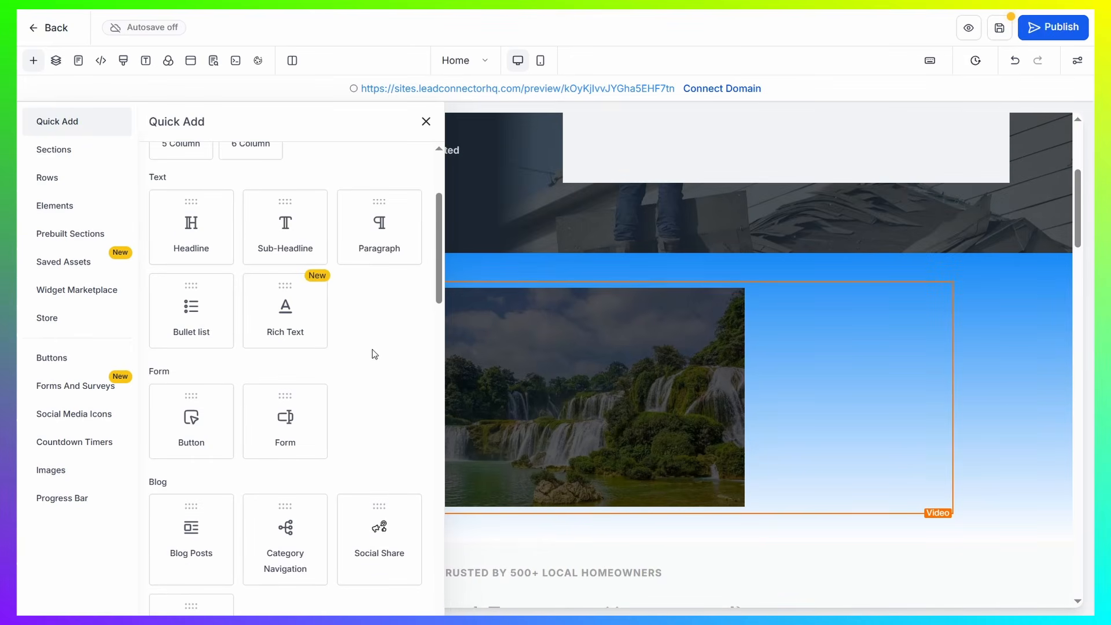
scroll(372, 350, "up", 3)
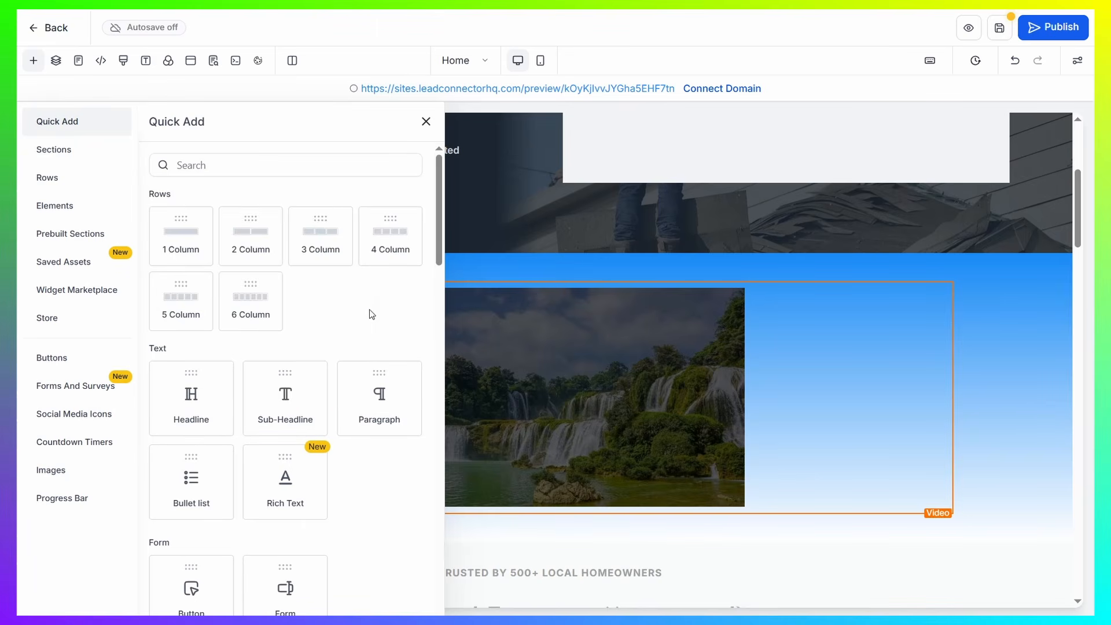
left_click(426, 121)
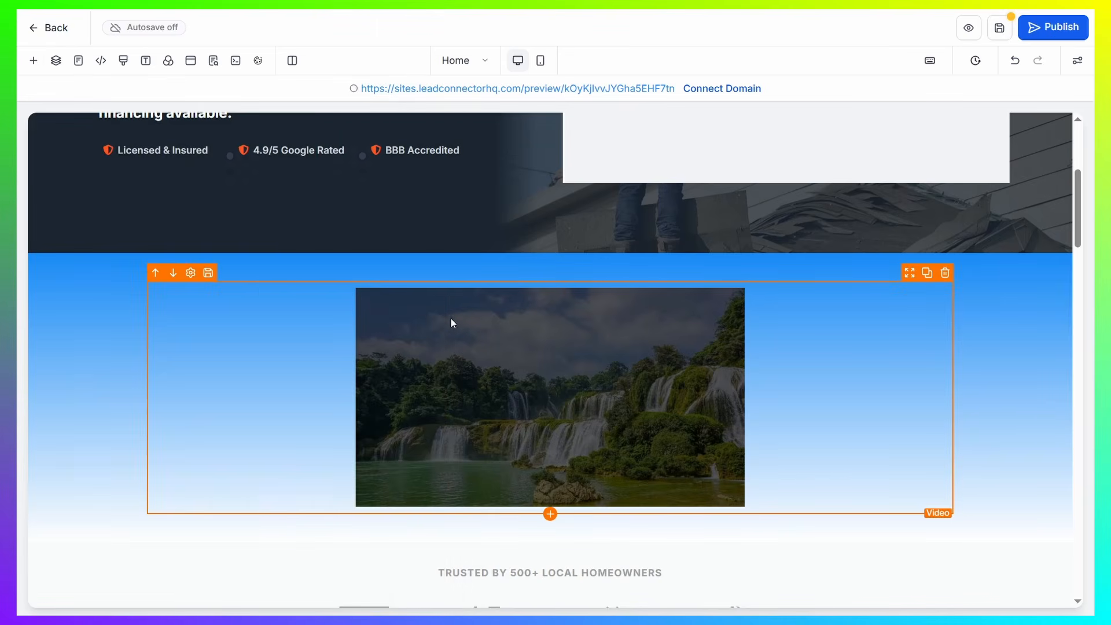
Examine the general, style and animation settings of the hero's 1st Column, which holds the headline
scroll(646, 325, "up", 3)
scroll(646, 326, "up", 2)
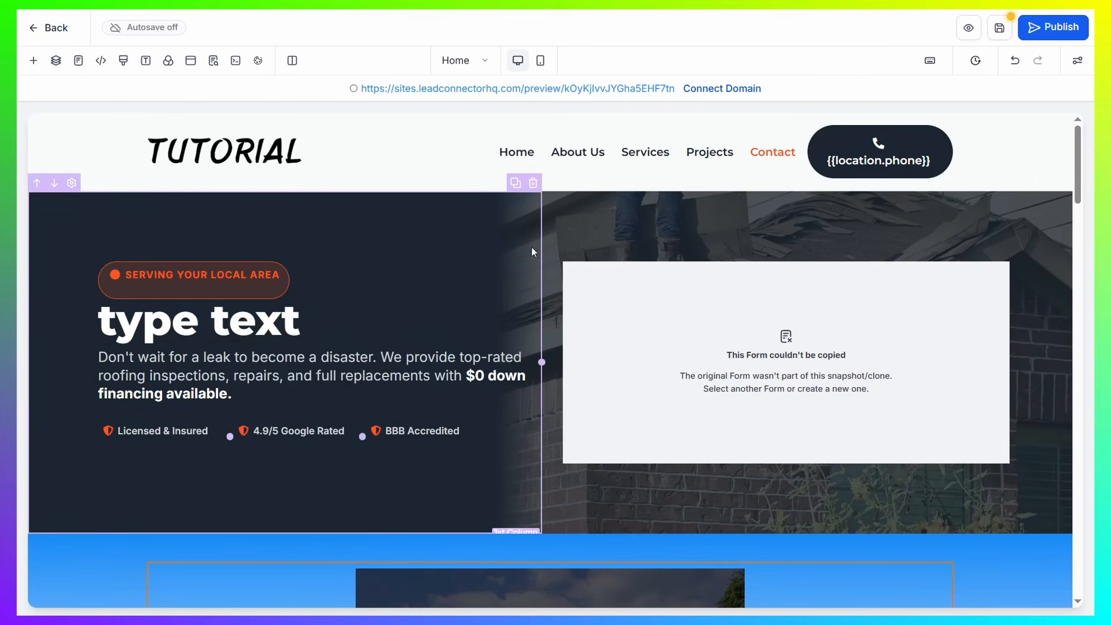
mouse_move(248, 142)
left_mouse_down()
mouse_move(457, 147)
mouse_move(272, 151)
left_mouse_up()
left_click(419, 265)
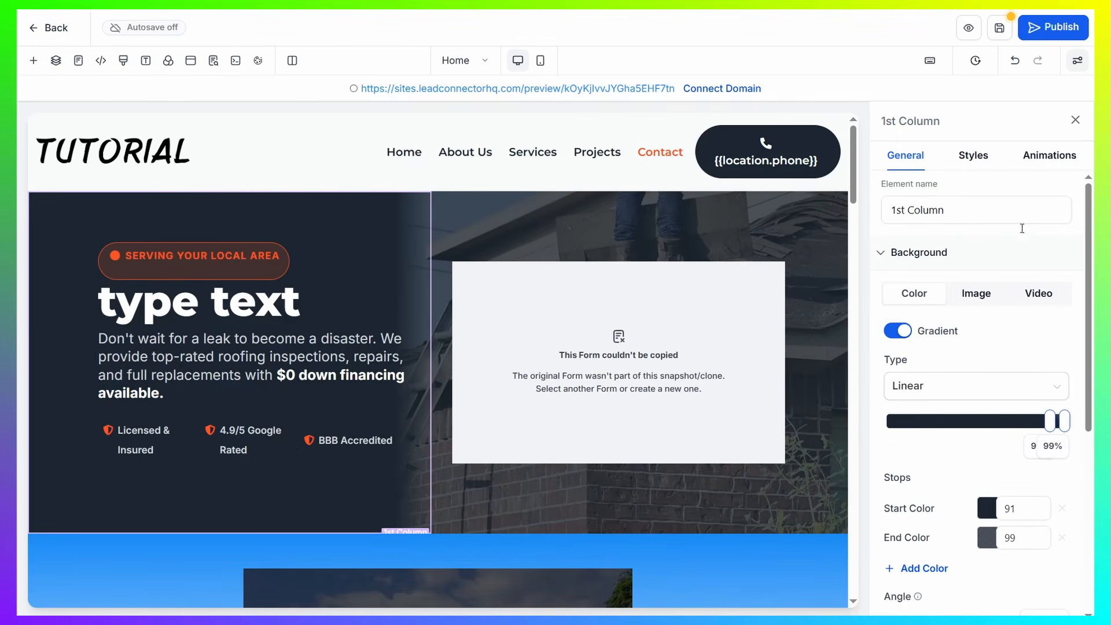
scroll(1026, 313, "down", 5)
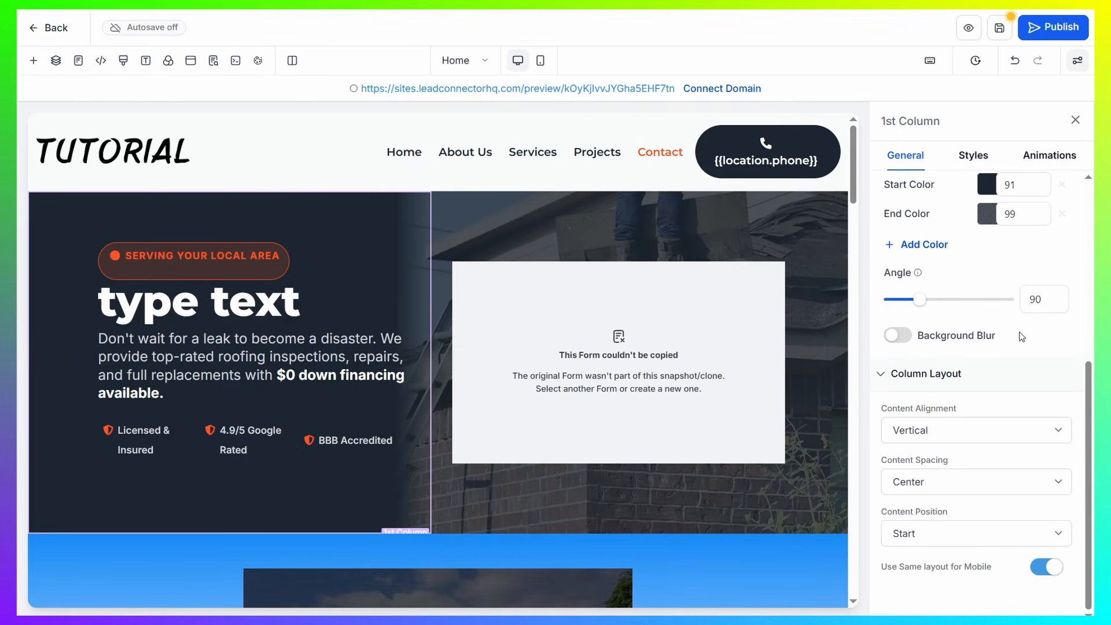
scroll(1021, 337, "up", 5)
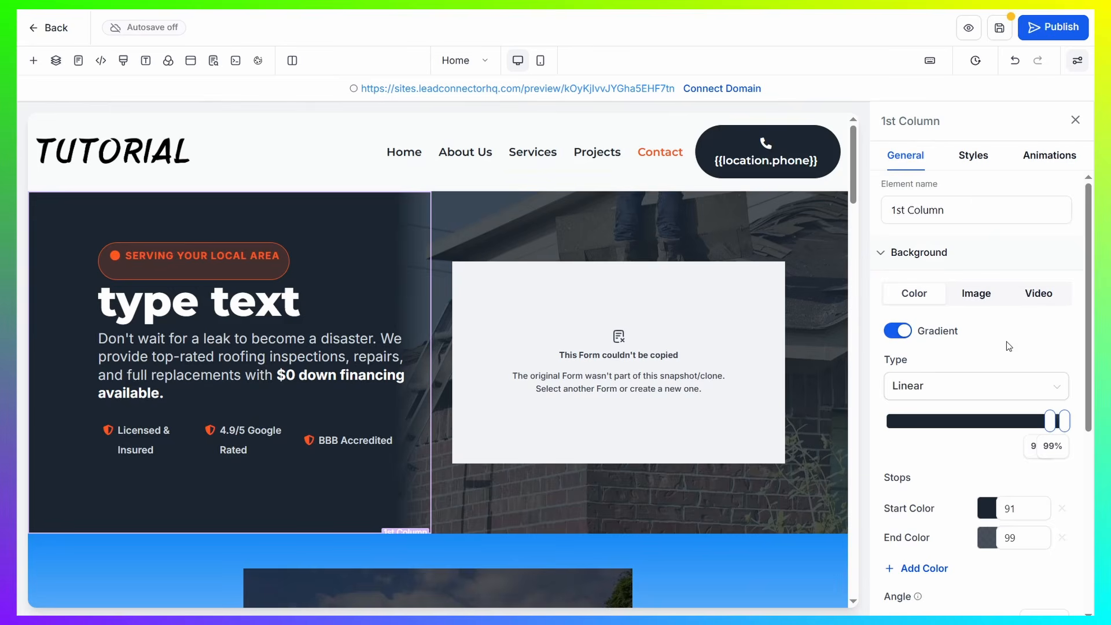
left_click(958, 159)
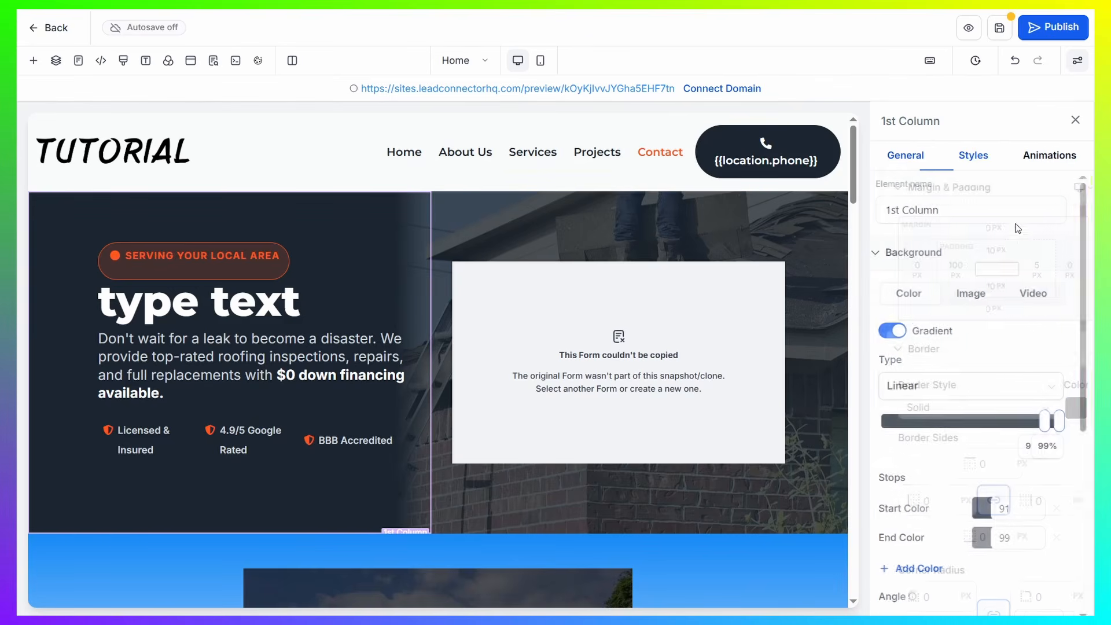
left_click(910, 167)
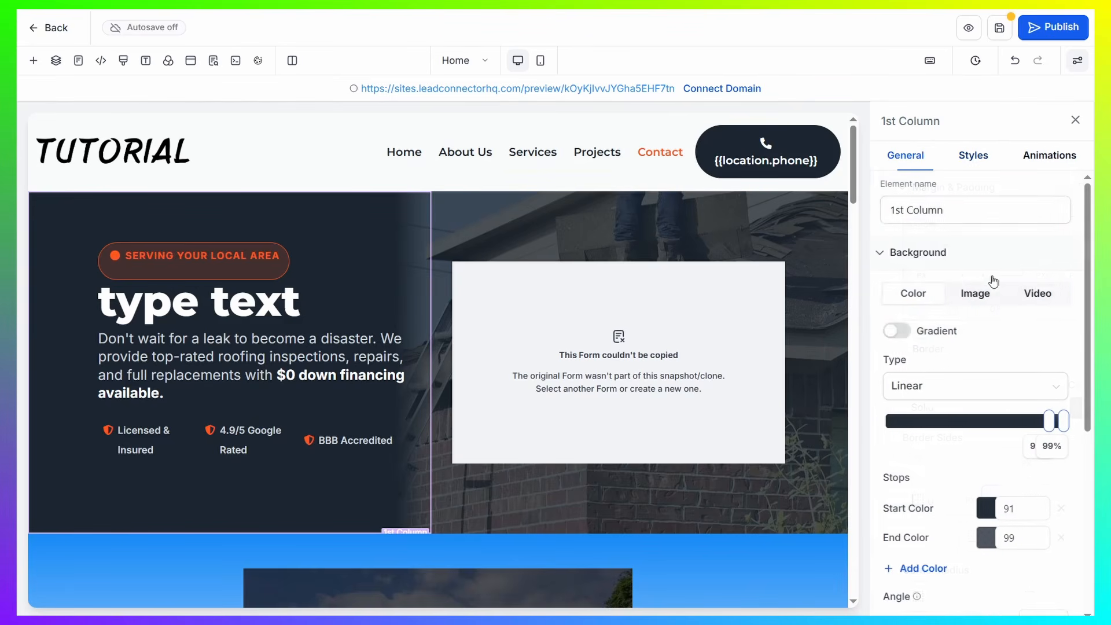
left_click(1050, 158)
left_click(904, 156)
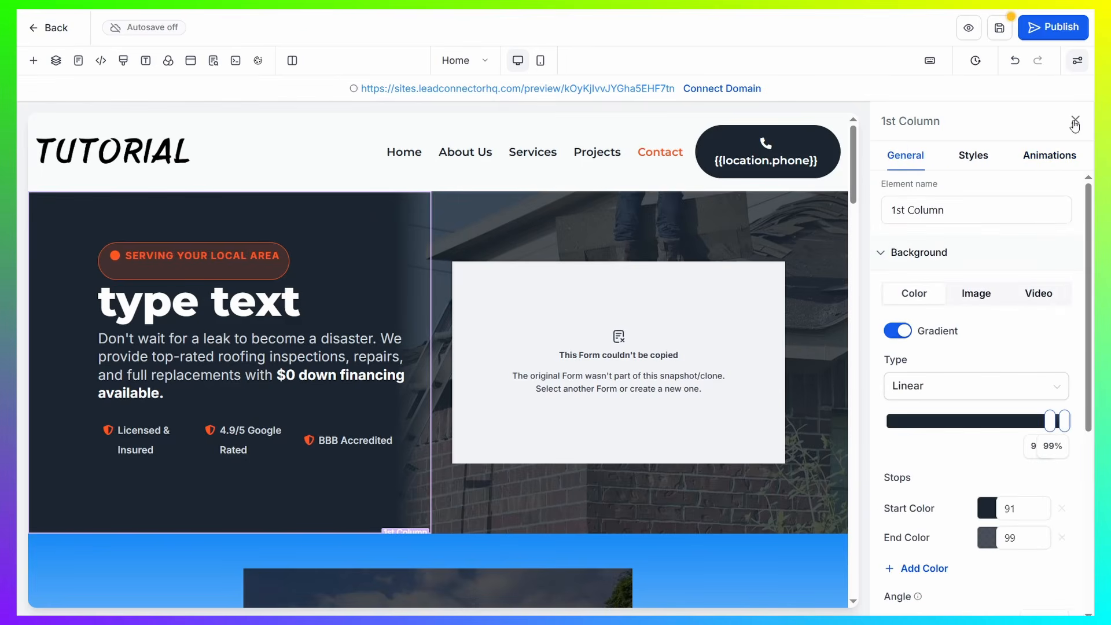
left_click(1076, 118)
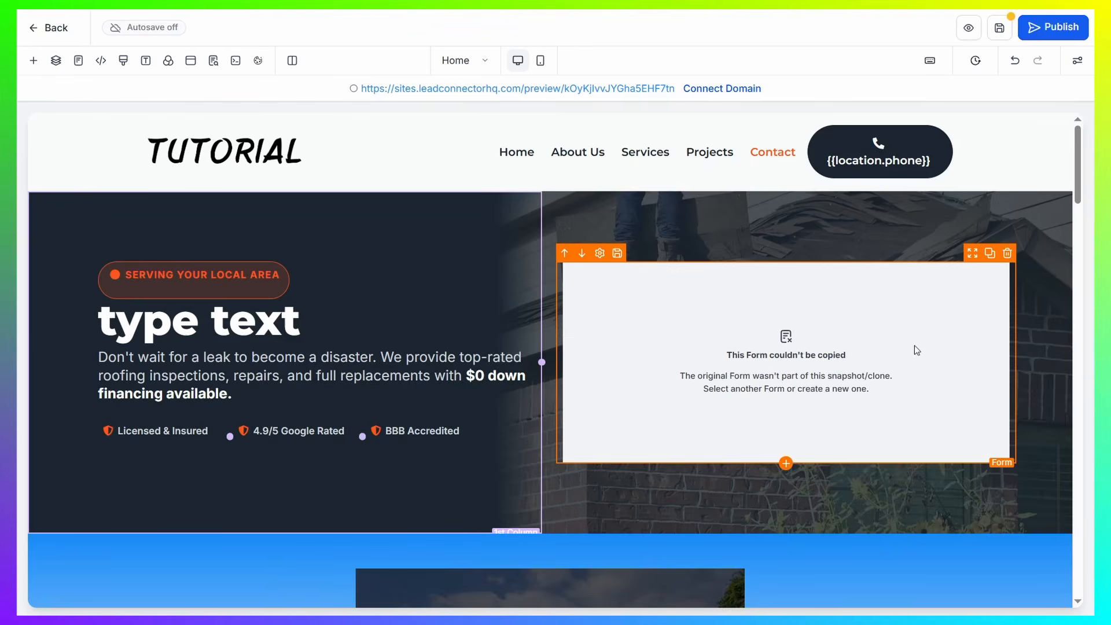
Add an Image element from the Media group below the form in the hero's second column
left_click(34, 60)
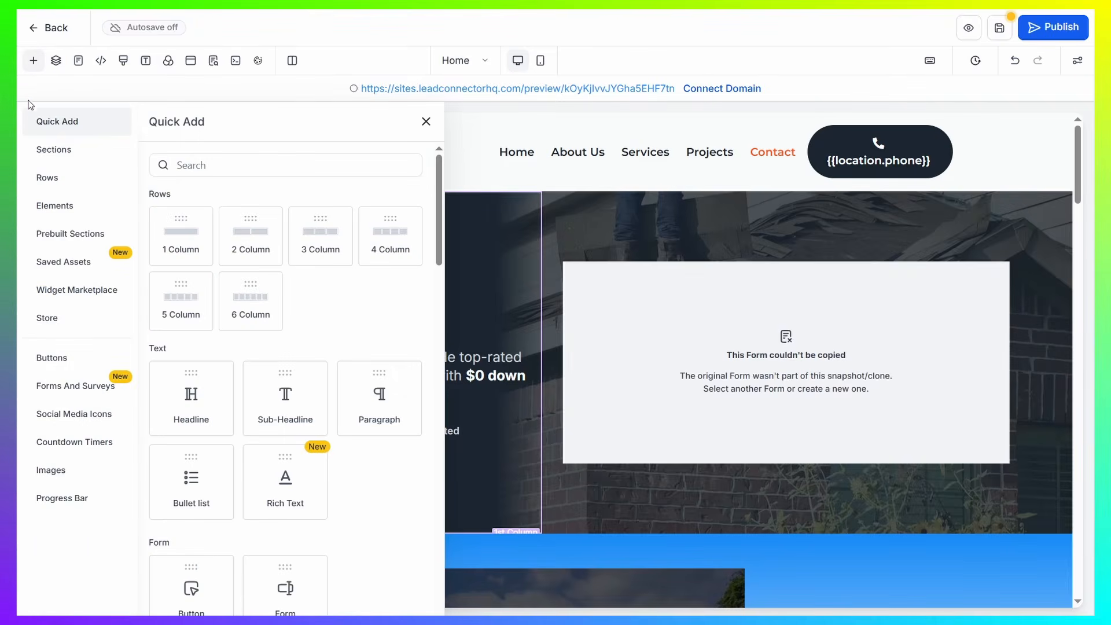
scroll(218, 334, "down", 7)
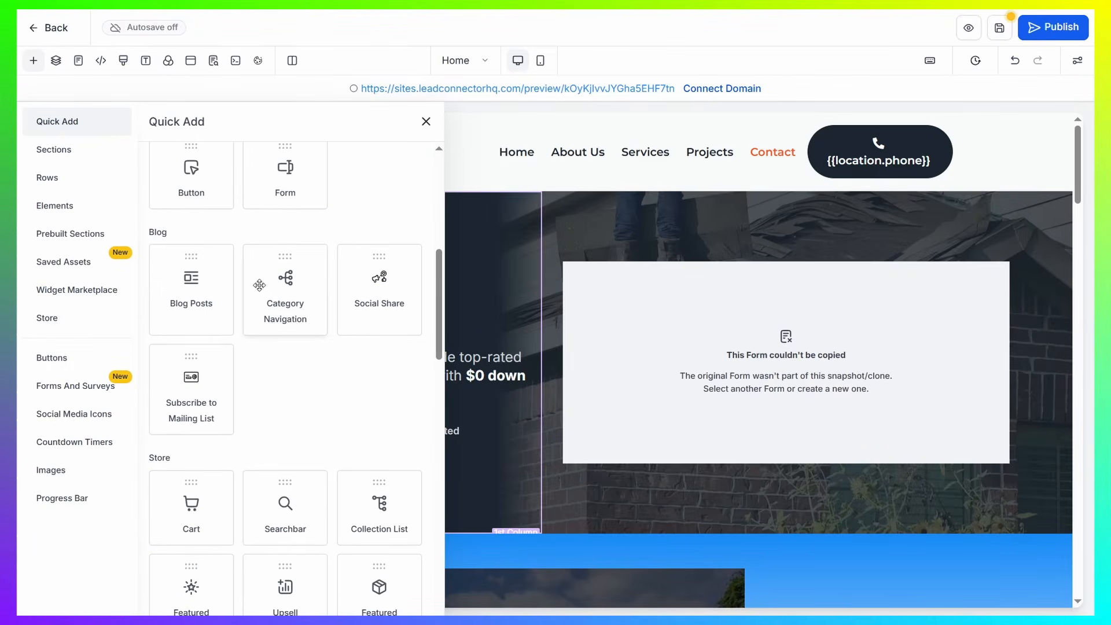
scroll(315, 326, "down", 5)
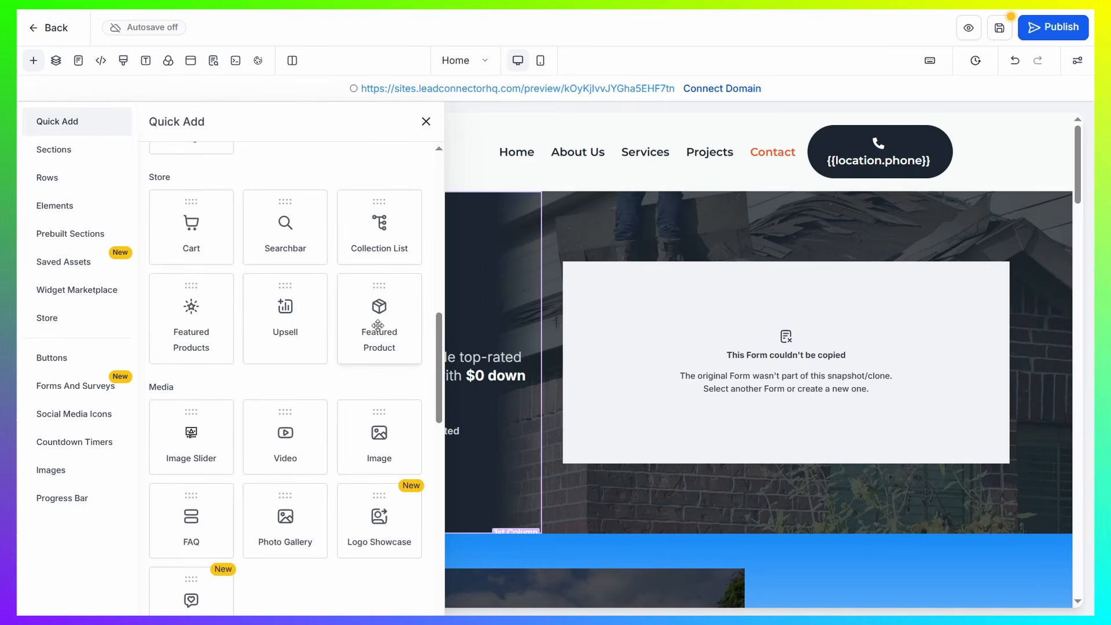
scroll(335, 313, "down", 2)
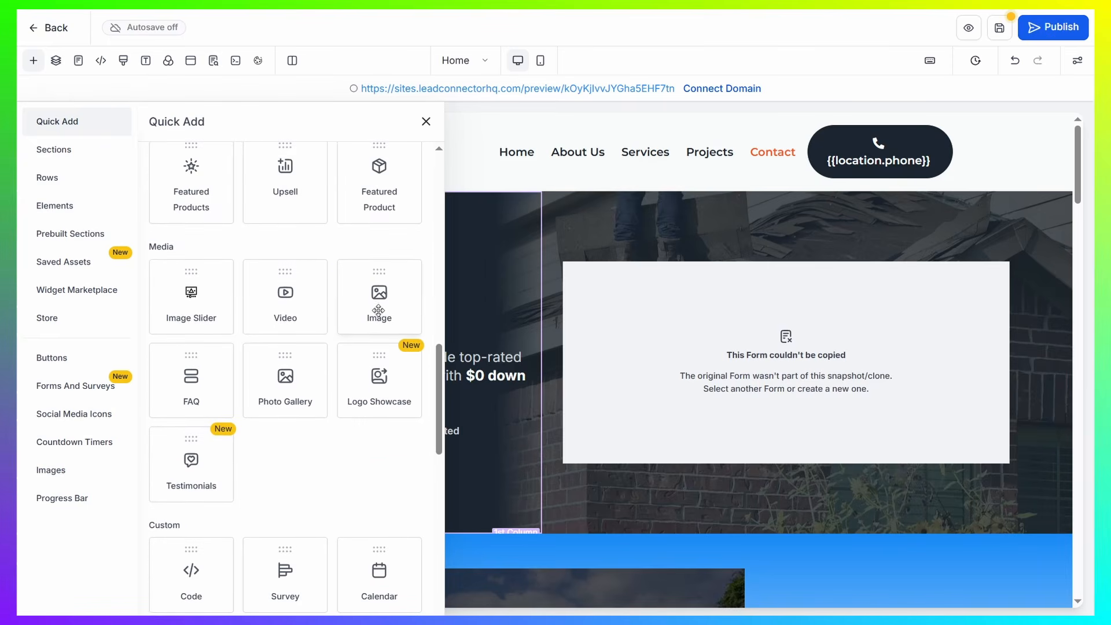
left_click_drag(379, 307, 755, 457)
scroll(650, 283, "down", 6)
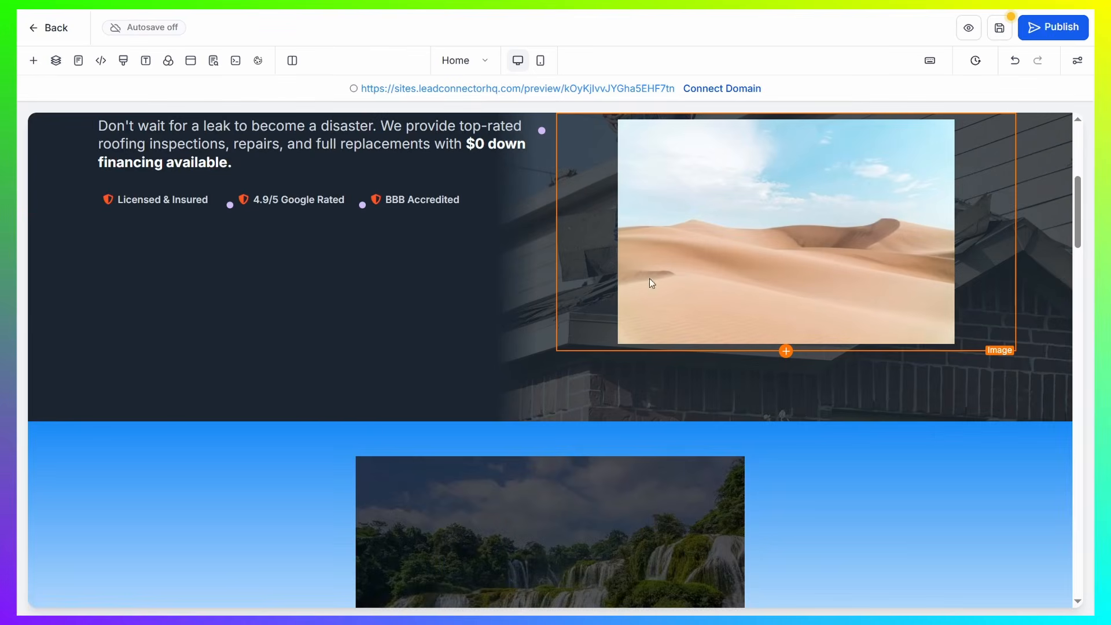
scroll(889, 287, "up", 4)
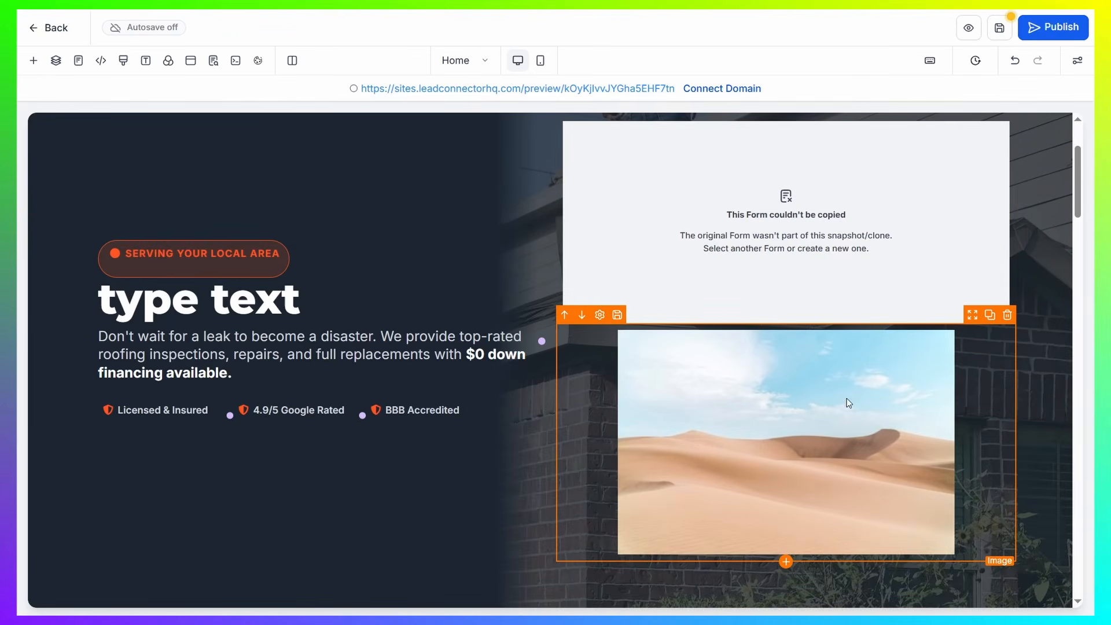
Add a Code element in its own section between the hero and the blue gradient section, and open its code editor
scroll(1012, 397, "down", 7)
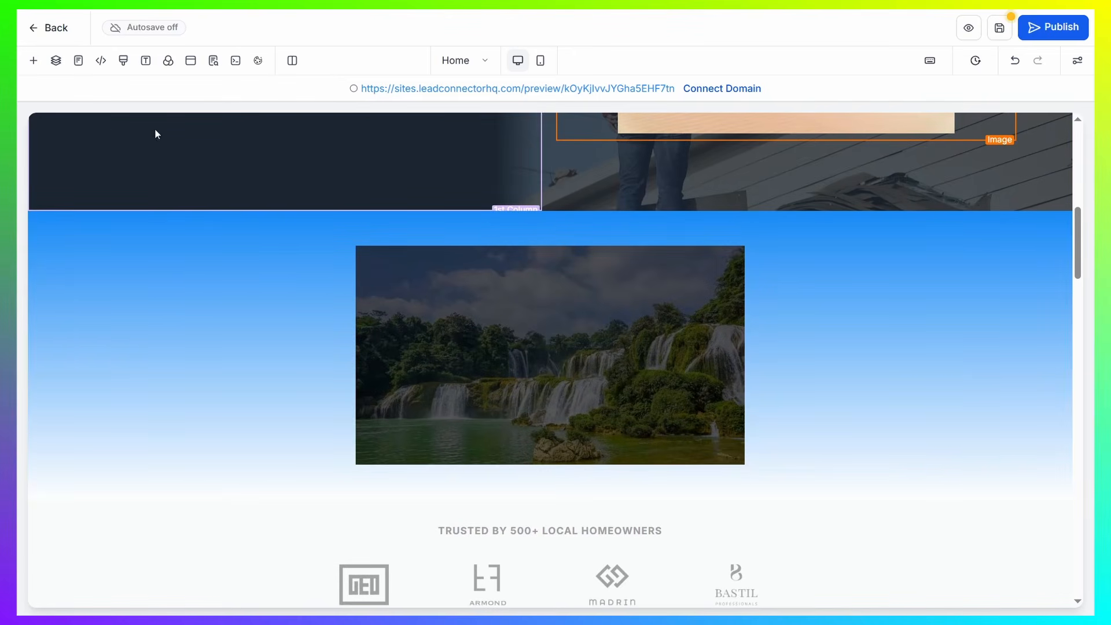
left_click(33, 61)
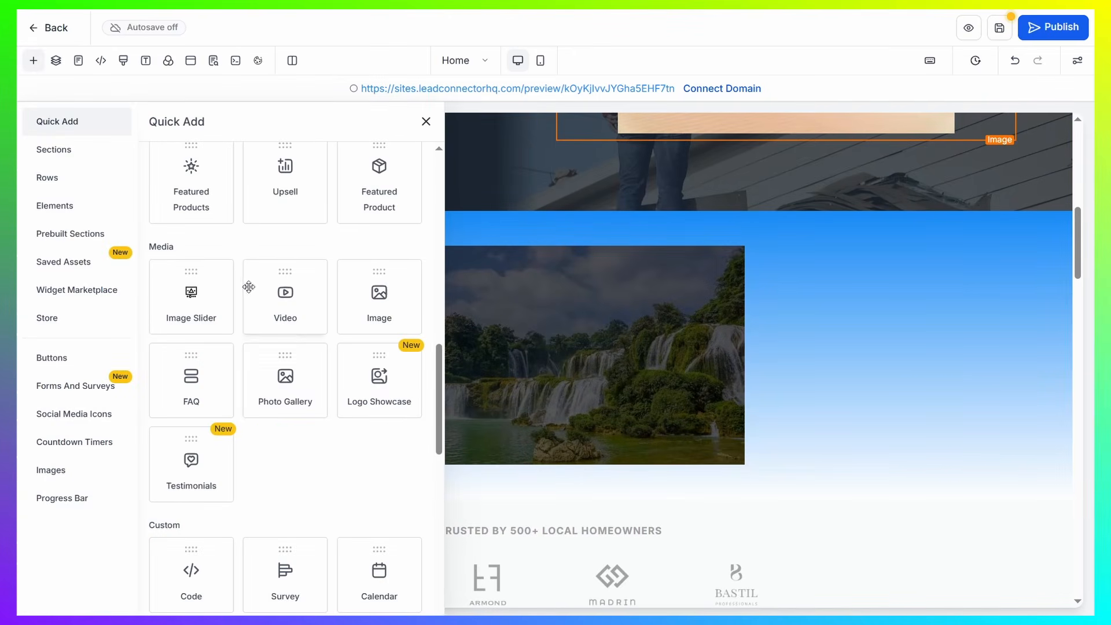
scroll(400, 280, "down", 5)
left_click_drag(194, 316, 724, 166)
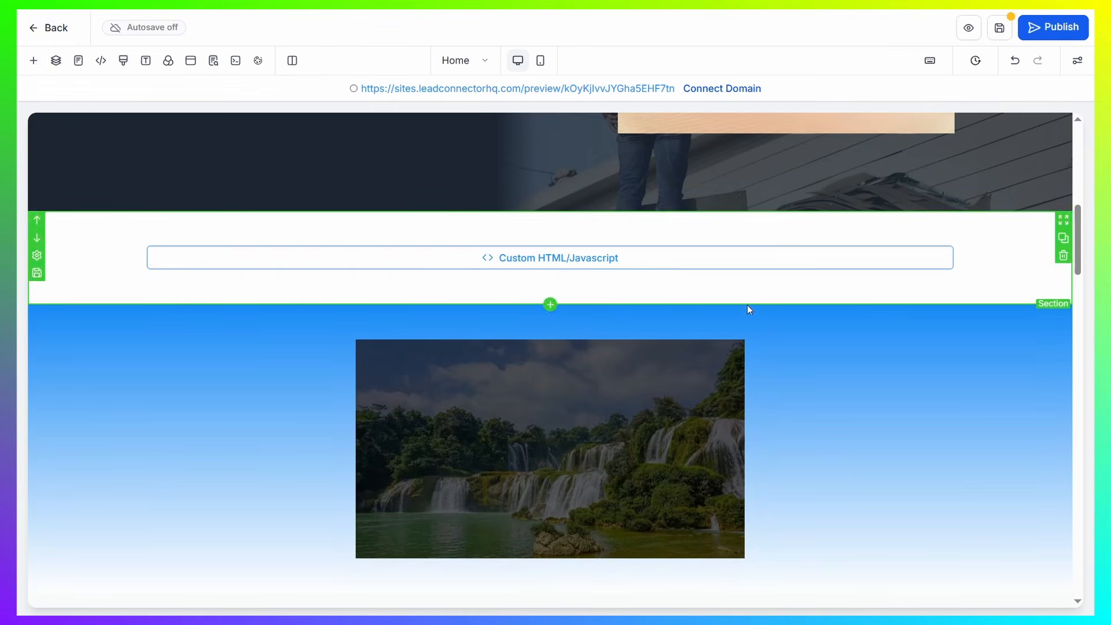
left_click(606, 258)
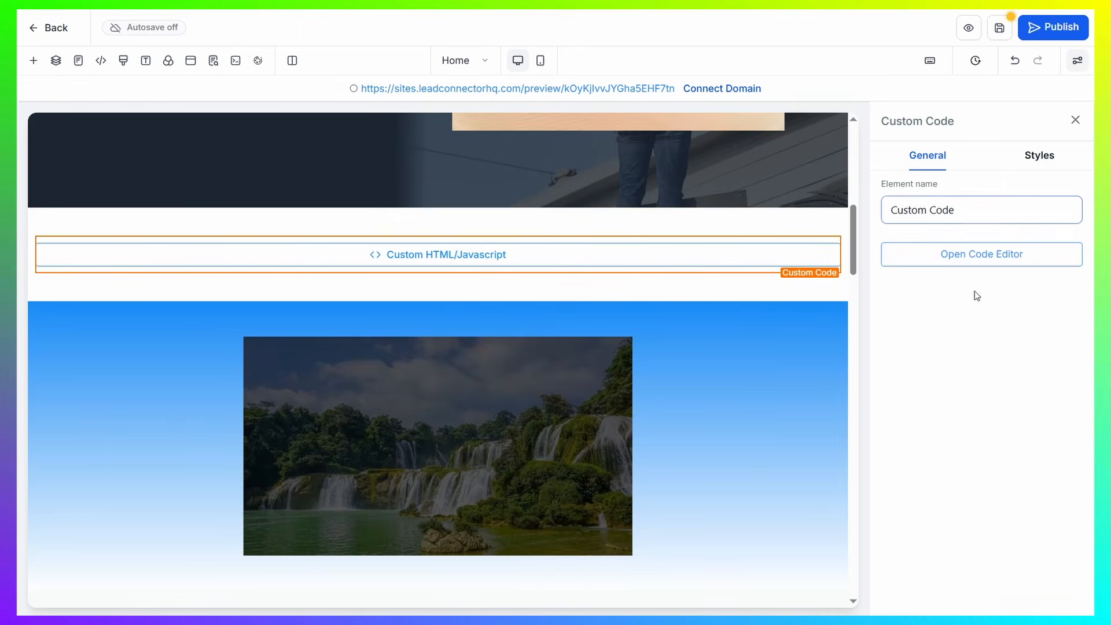
left_click(950, 264)
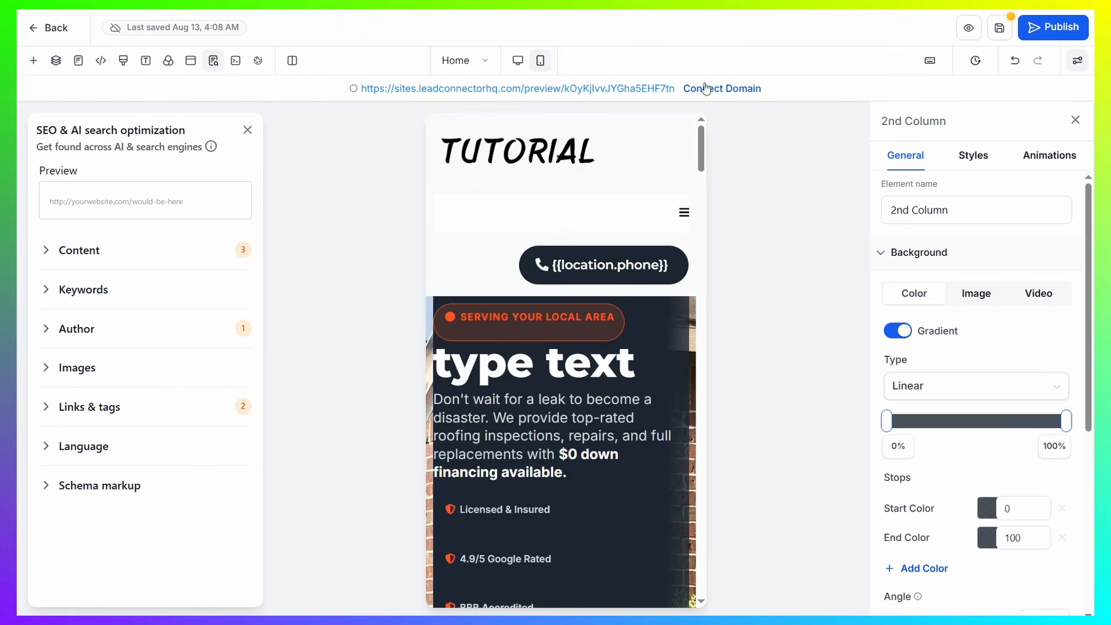
Return the page editor to the desktop view, then view the page's publishing options and dismiss them without publishing
left_click(517, 61)
left_click(1054, 30)
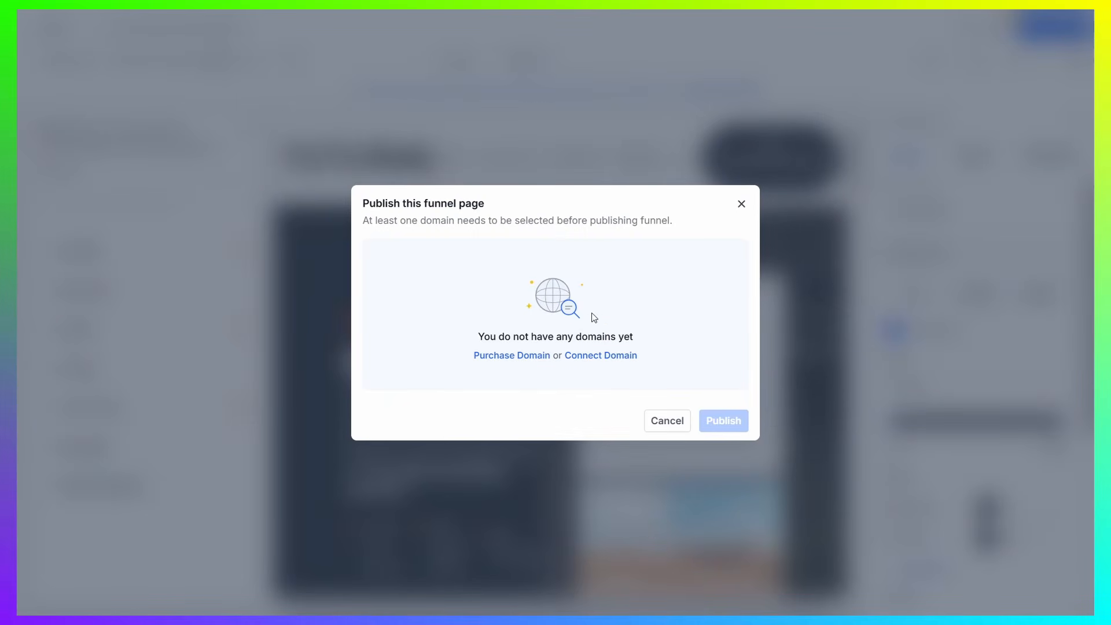
left_click(742, 202)
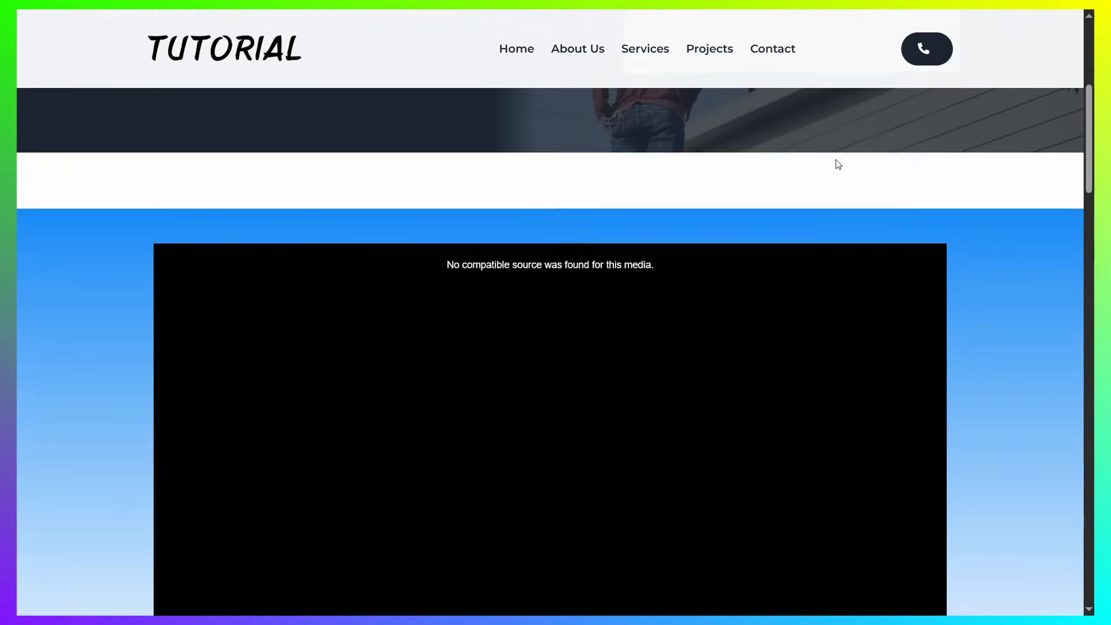
Preview the finished roofing home page and look through its sections, from the video down to the guarantee and back up
scroll(841, 174, "down", 6)
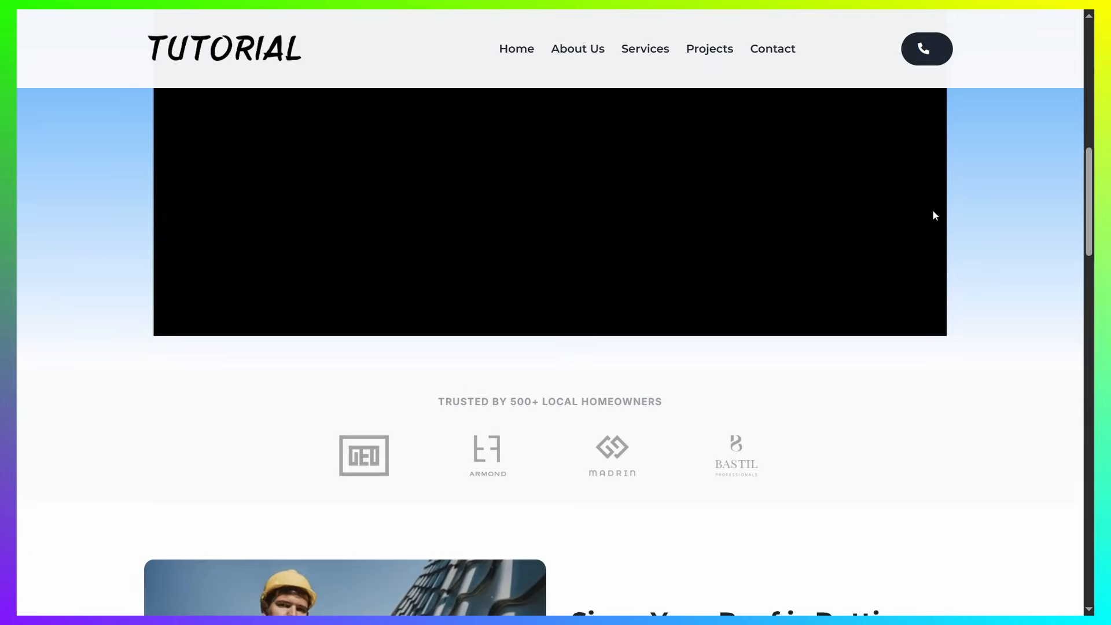
scroll(932, 215, "down", 15)
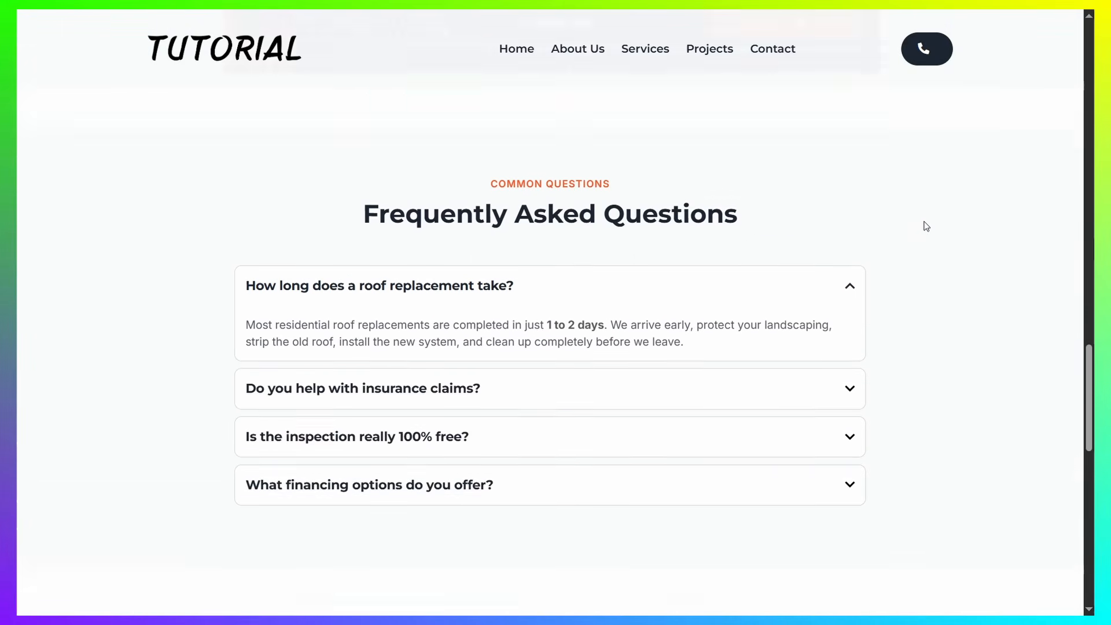
scroll(926, 223, "down", 6)
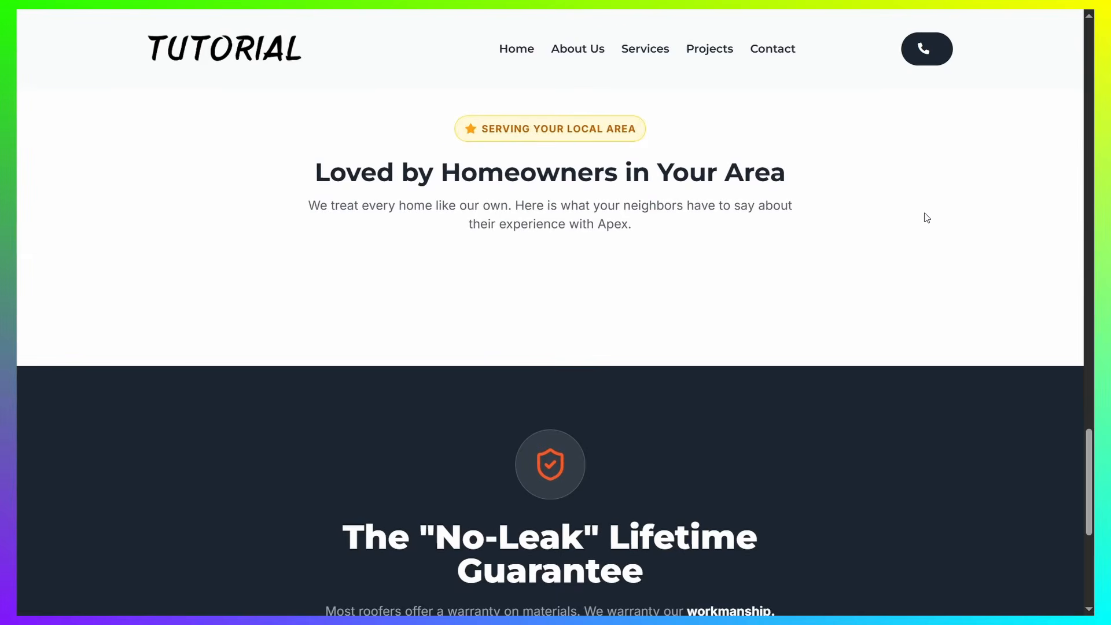
scroll(926, 218, "up", 10)
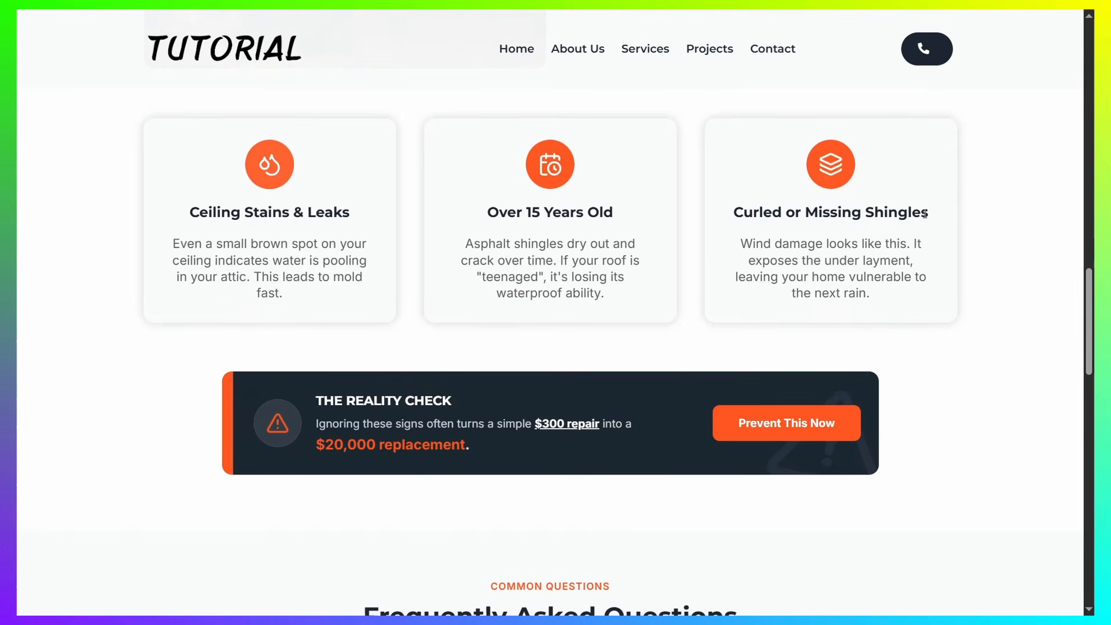